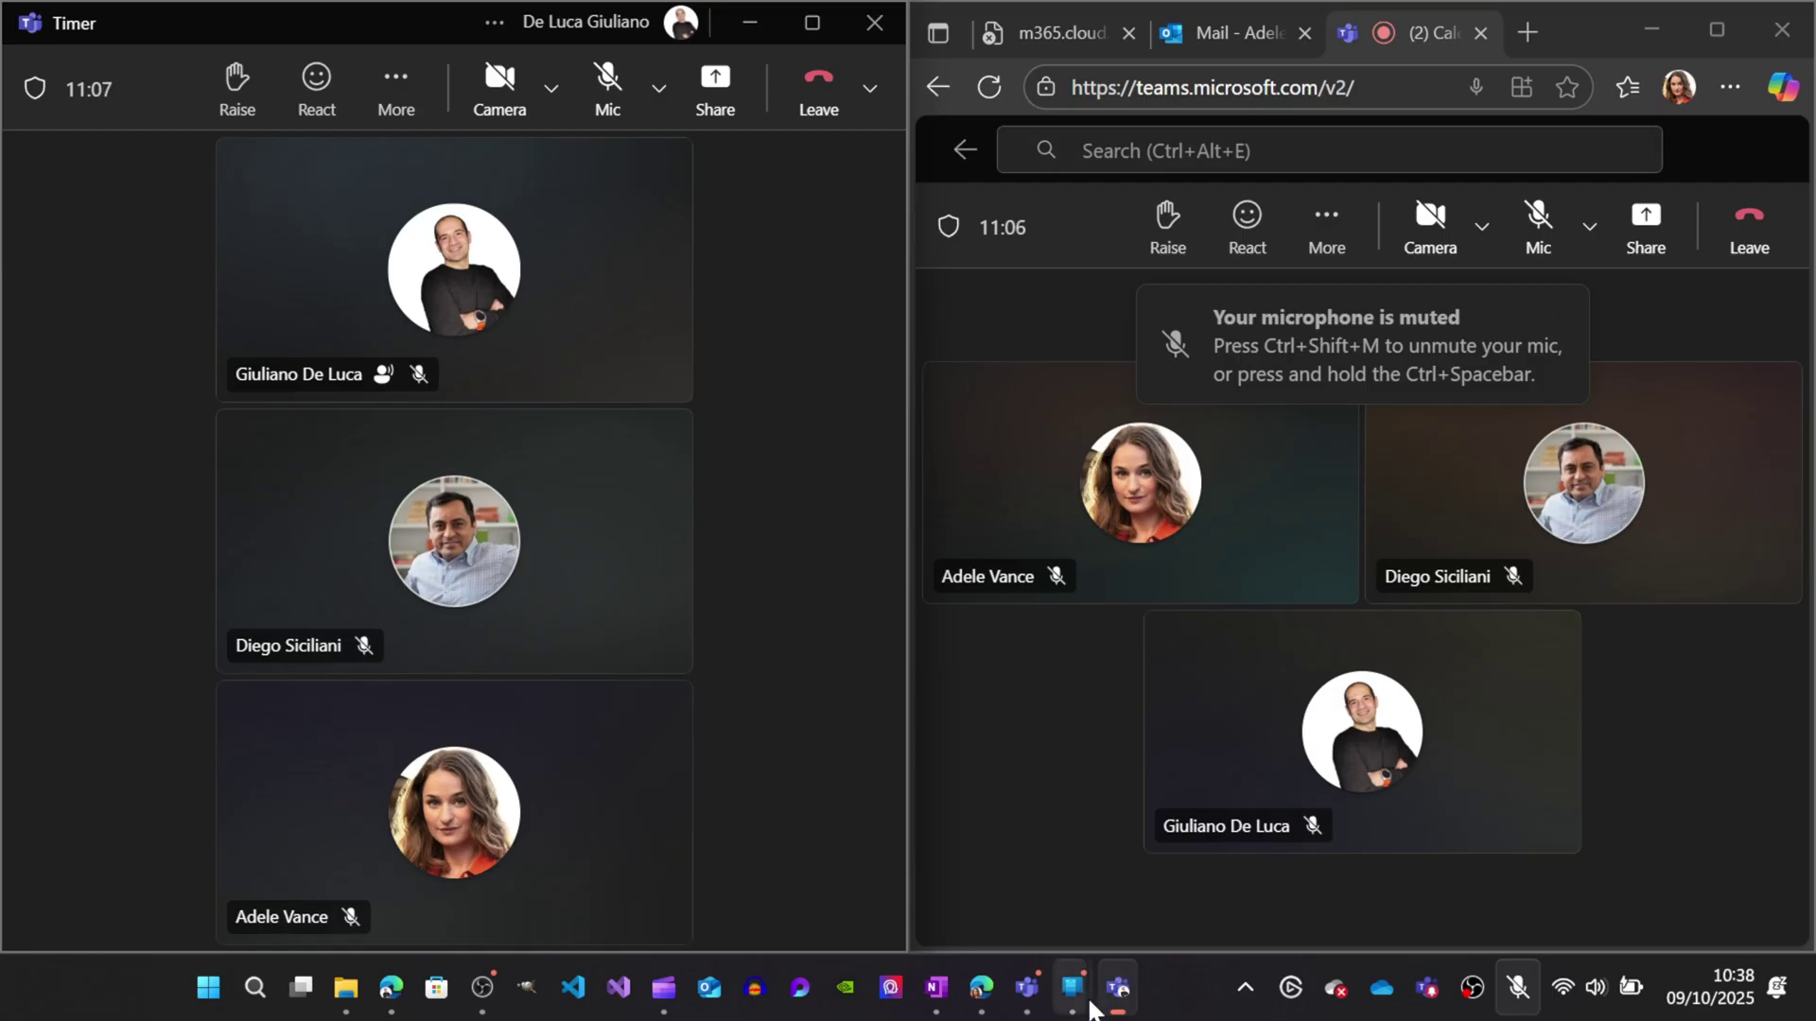
Check the meeting on the phone and browser views, then return to the desktop meeting window.
{"action": "mouse_move", "coordinate": [1087, 1004]}
{"action": "left_click", "coordinate": [1220, 824]}
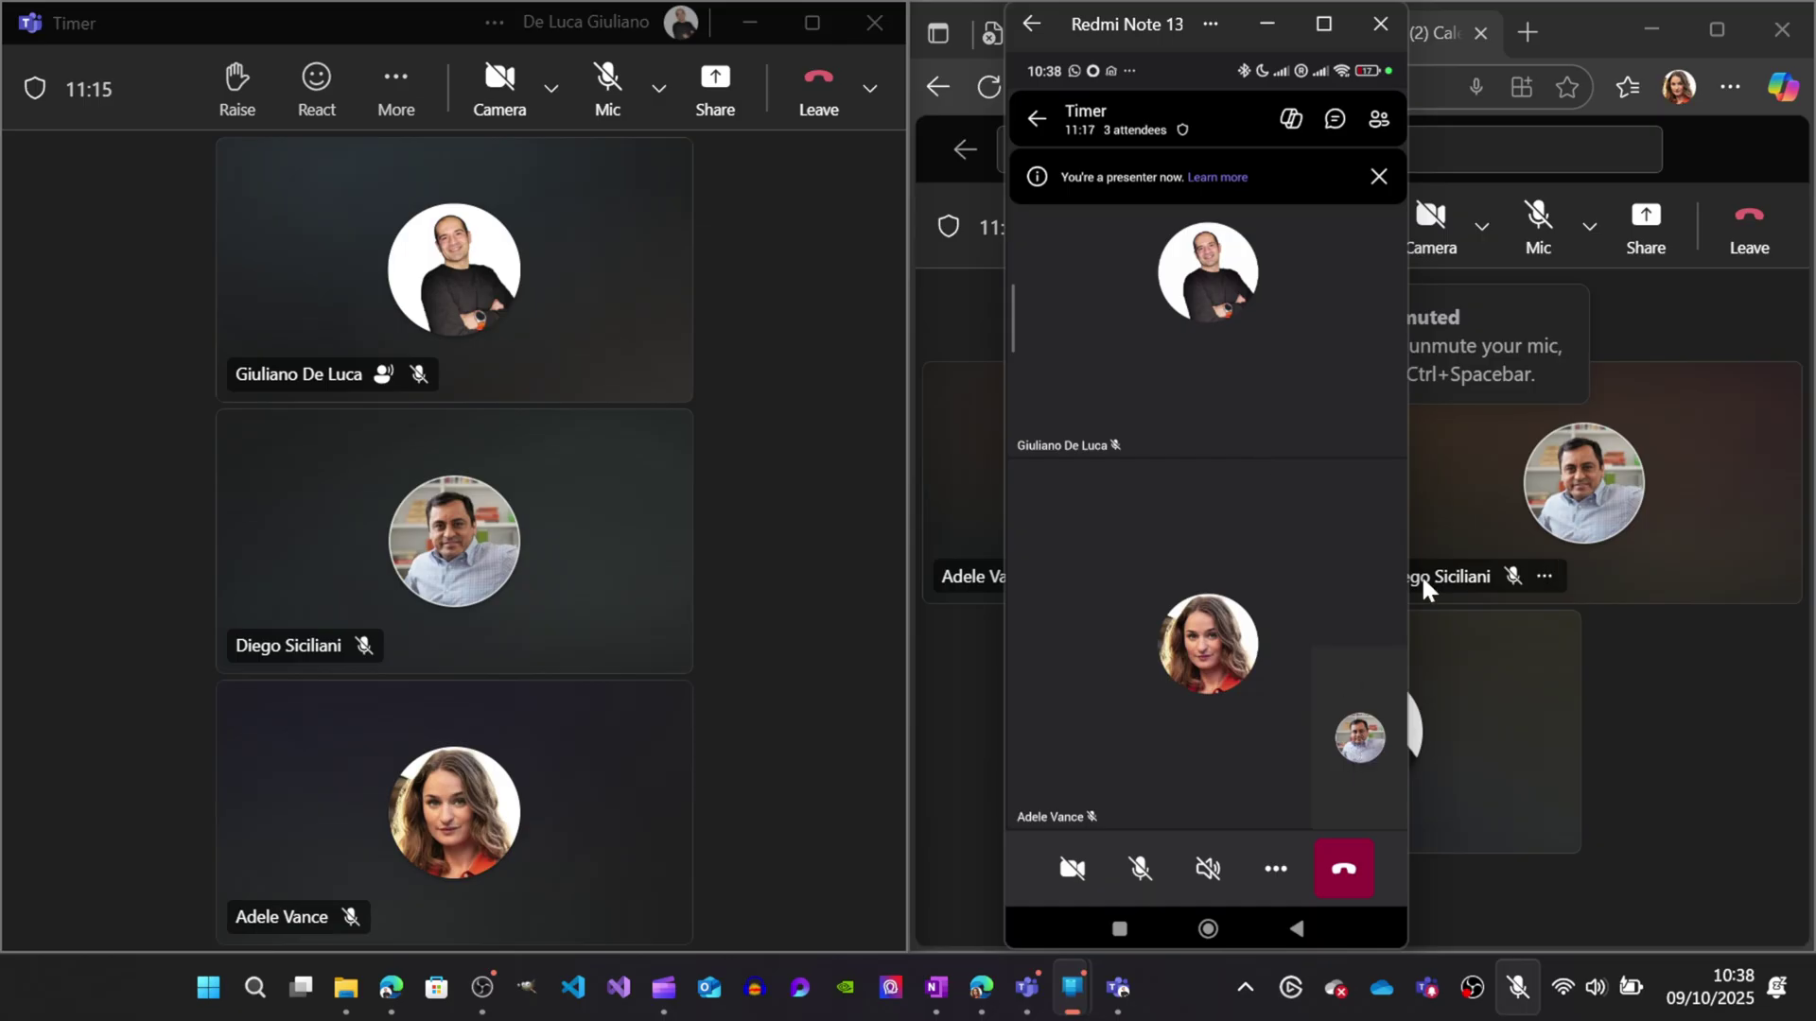
{"action": "left_click", "coordinate": [1665, 295]}
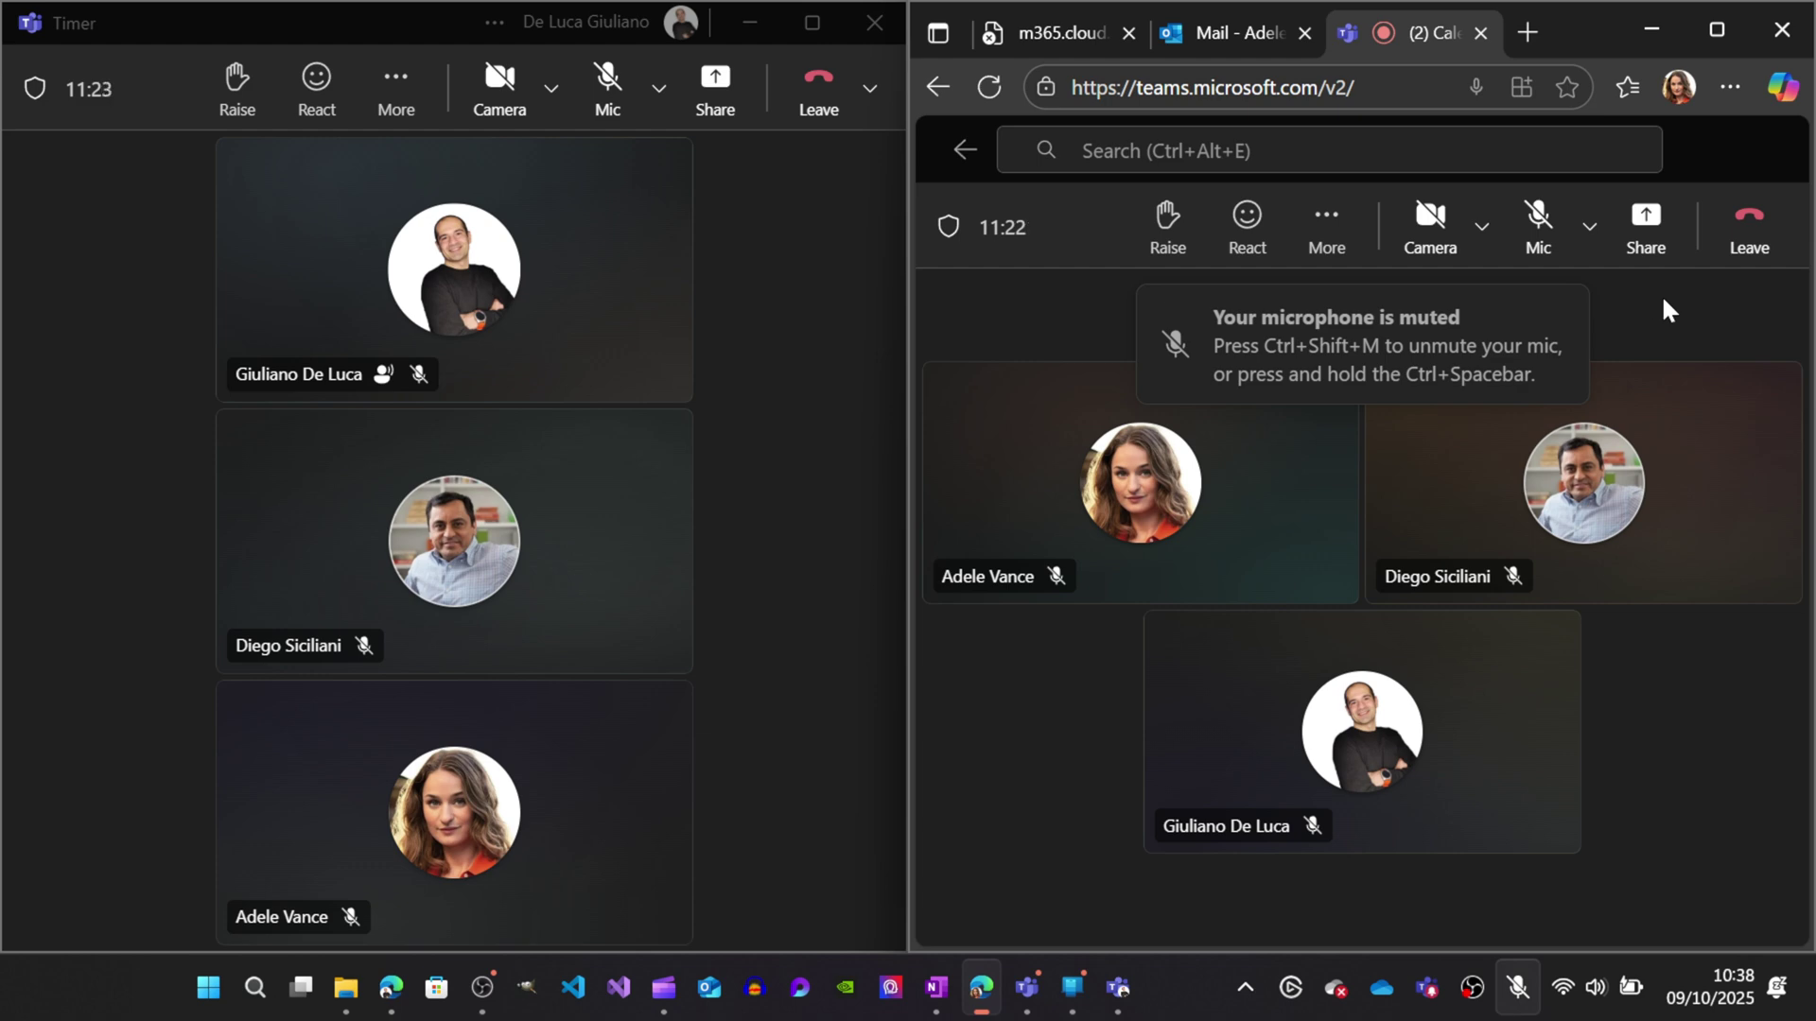
{"action": "left_click", "coordinate": [828, 266]}
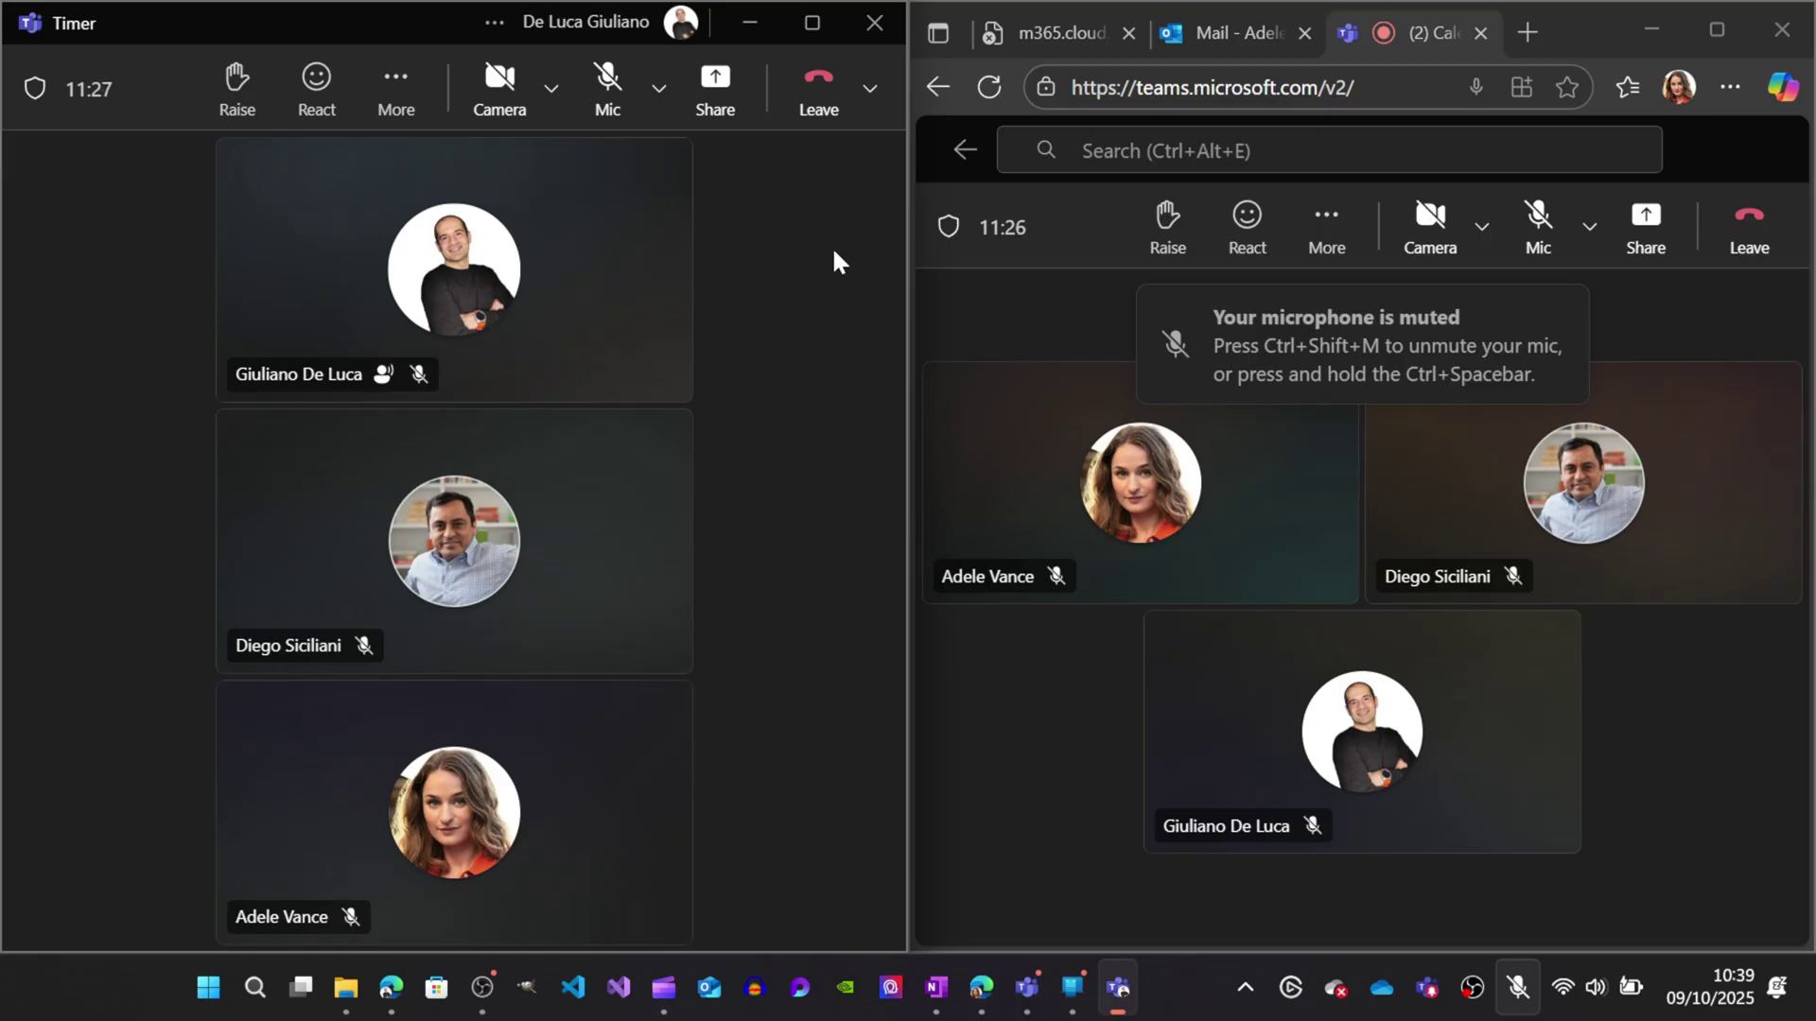
Open the meeting Timer from More and add 1, 2, 5 and 10 minutes.
{"action": "left_click", "coordinate": [396, 90]}
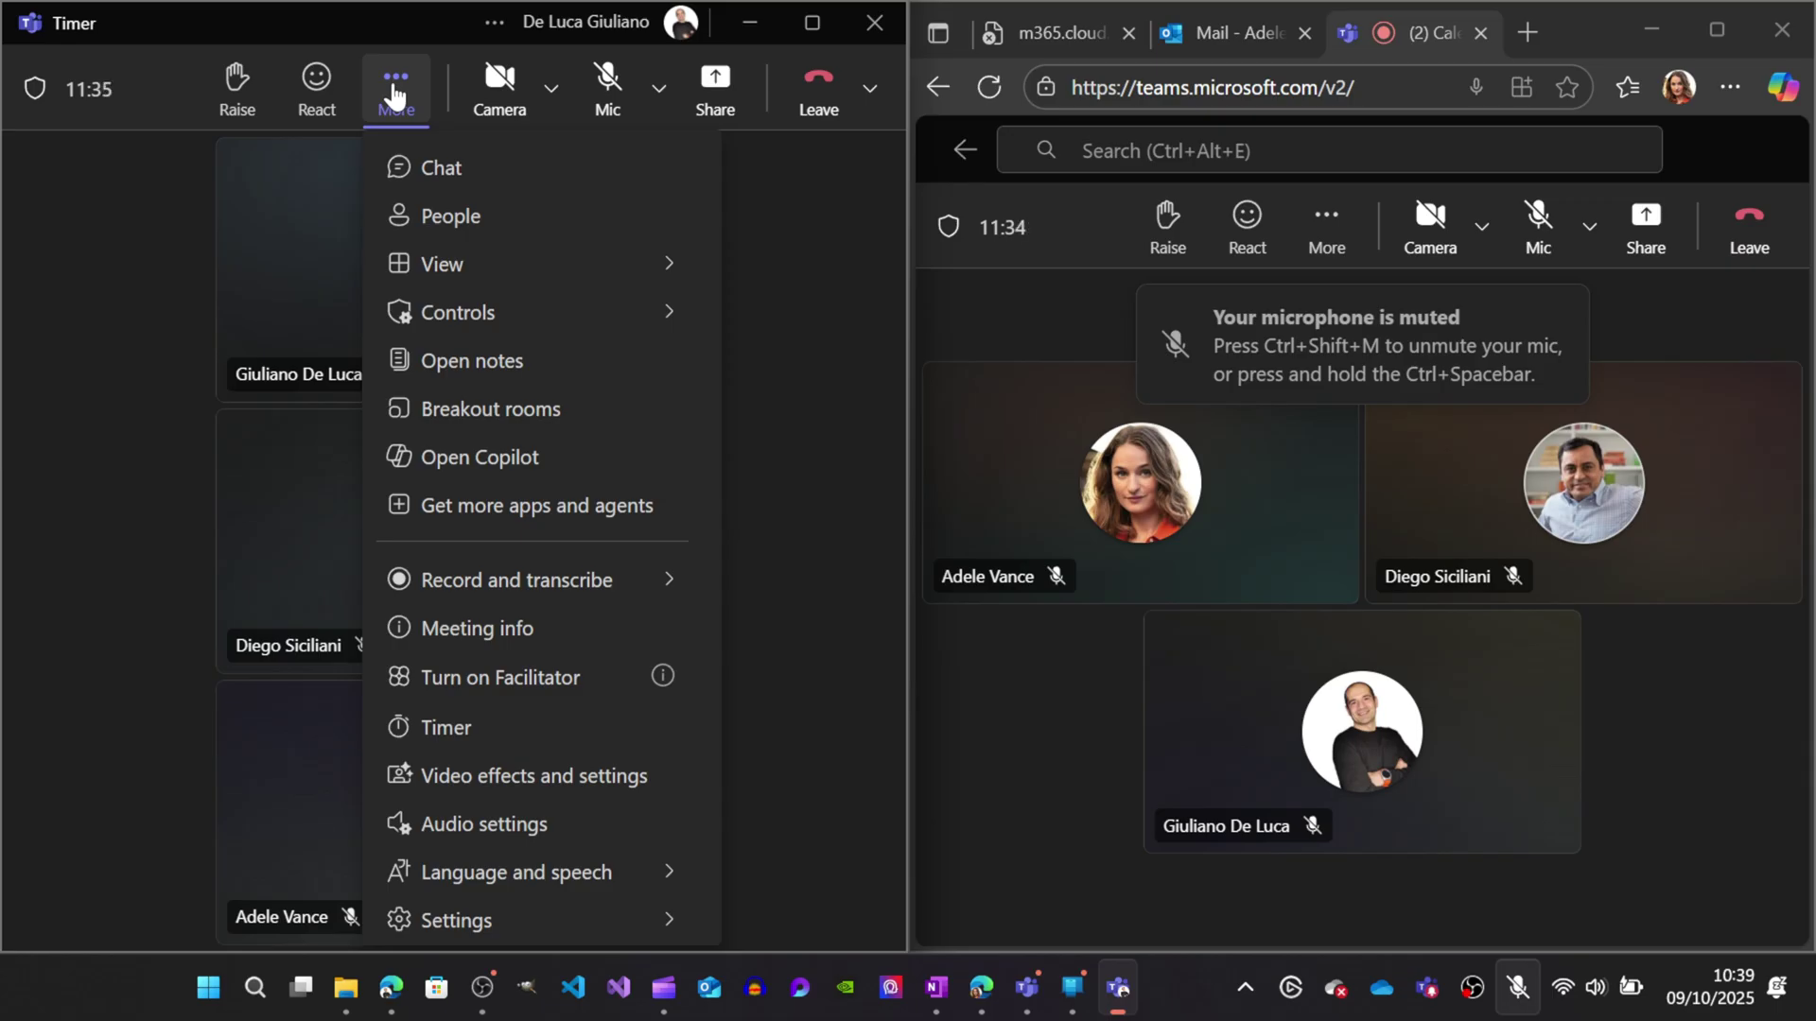
{"action": "left_click", "coordinate": [441, 732]}
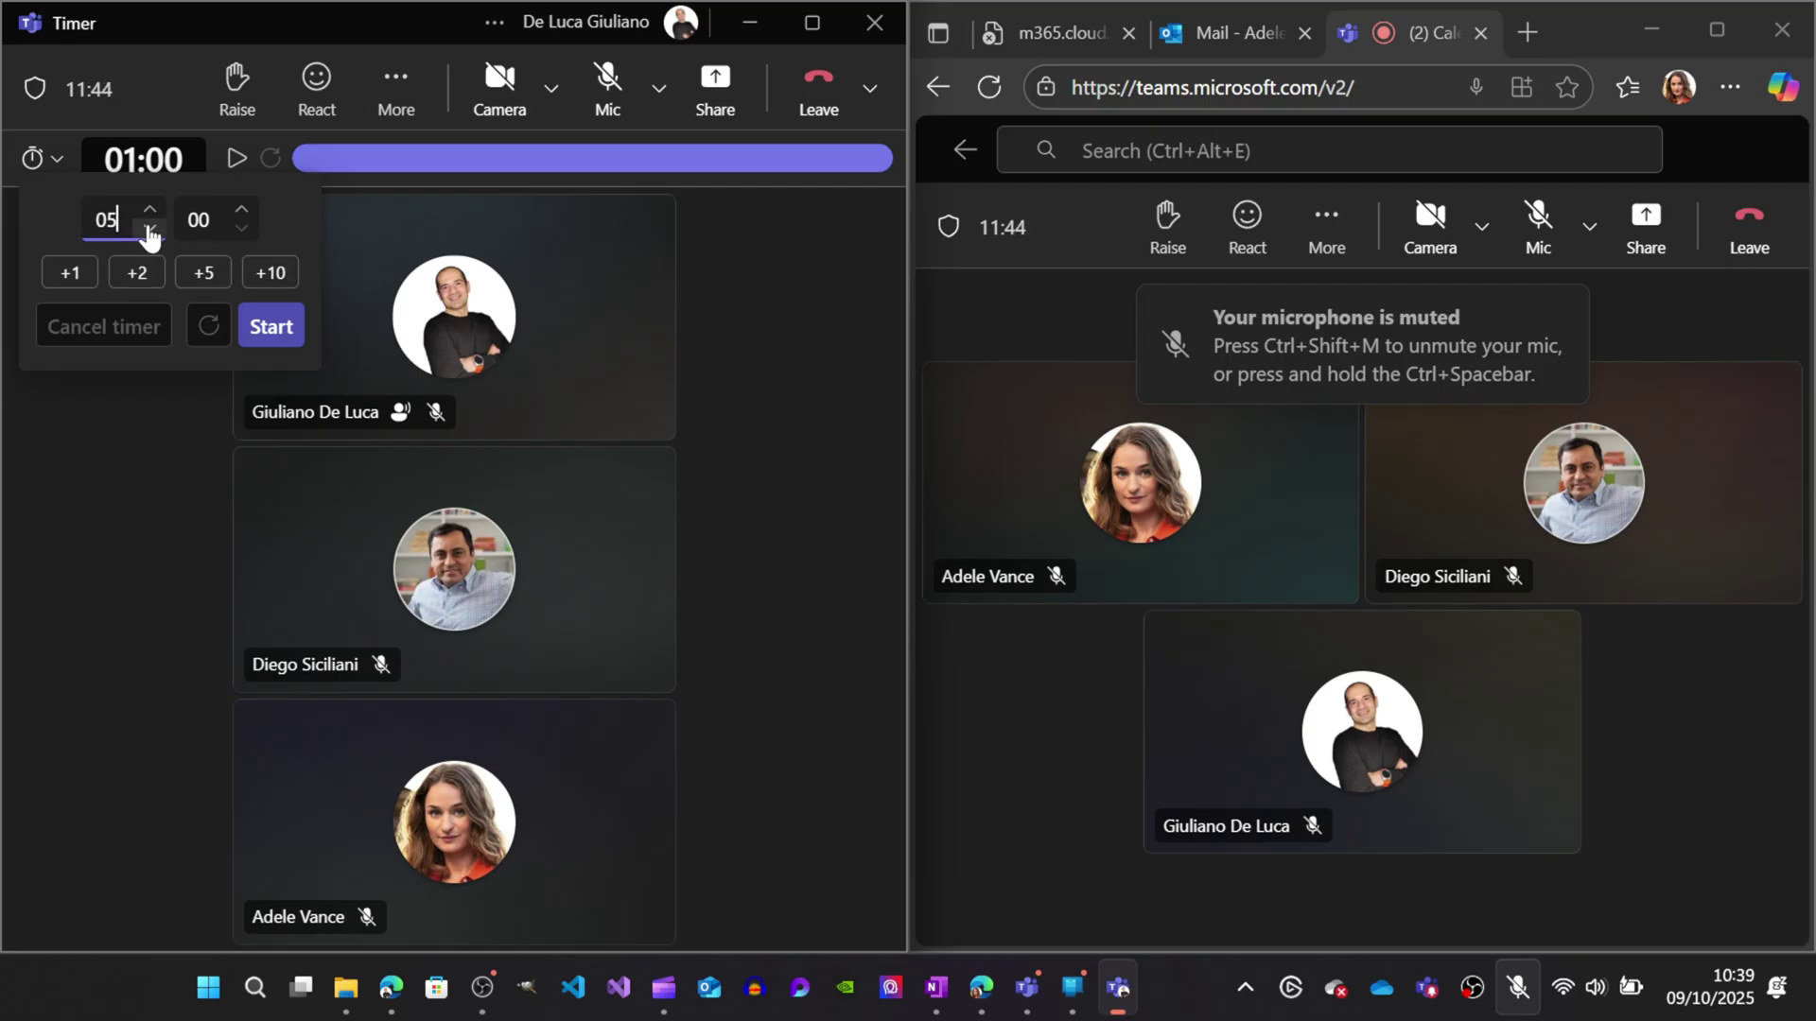
{"action": "left_click", "coordinate": [213, 224]}
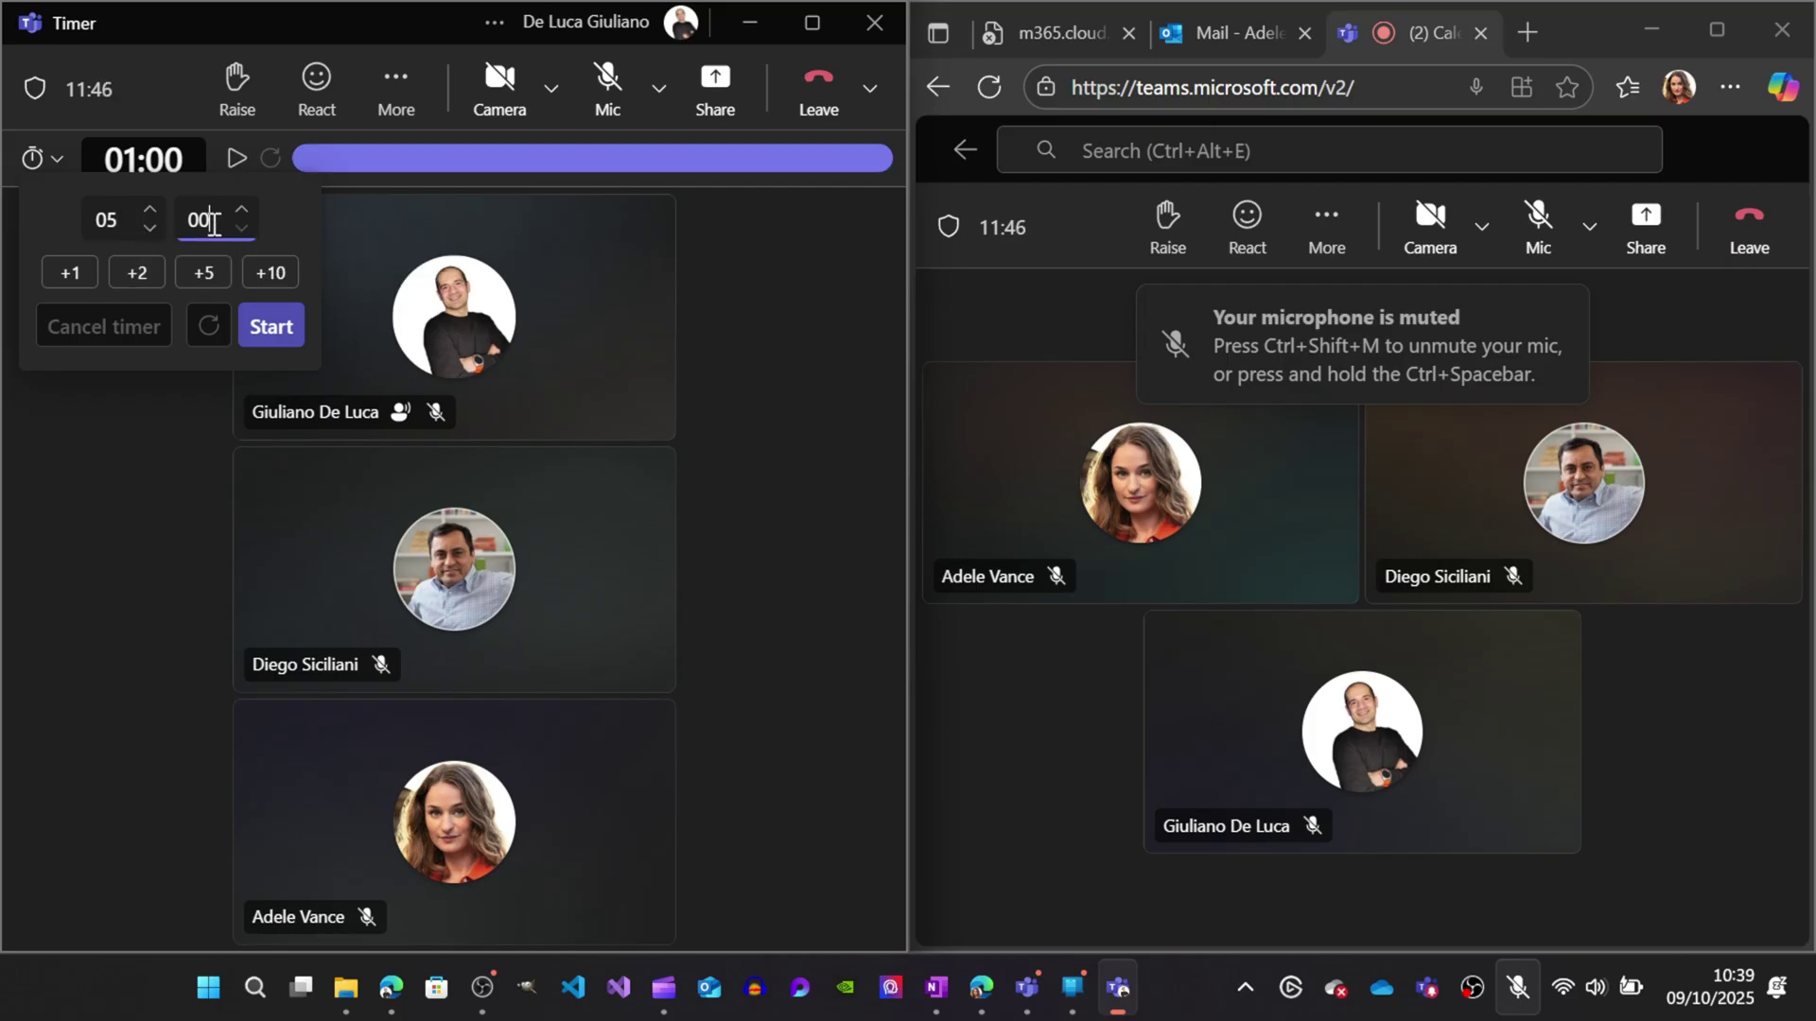
{"action": "left_click", "coordinate": [107, 224]}
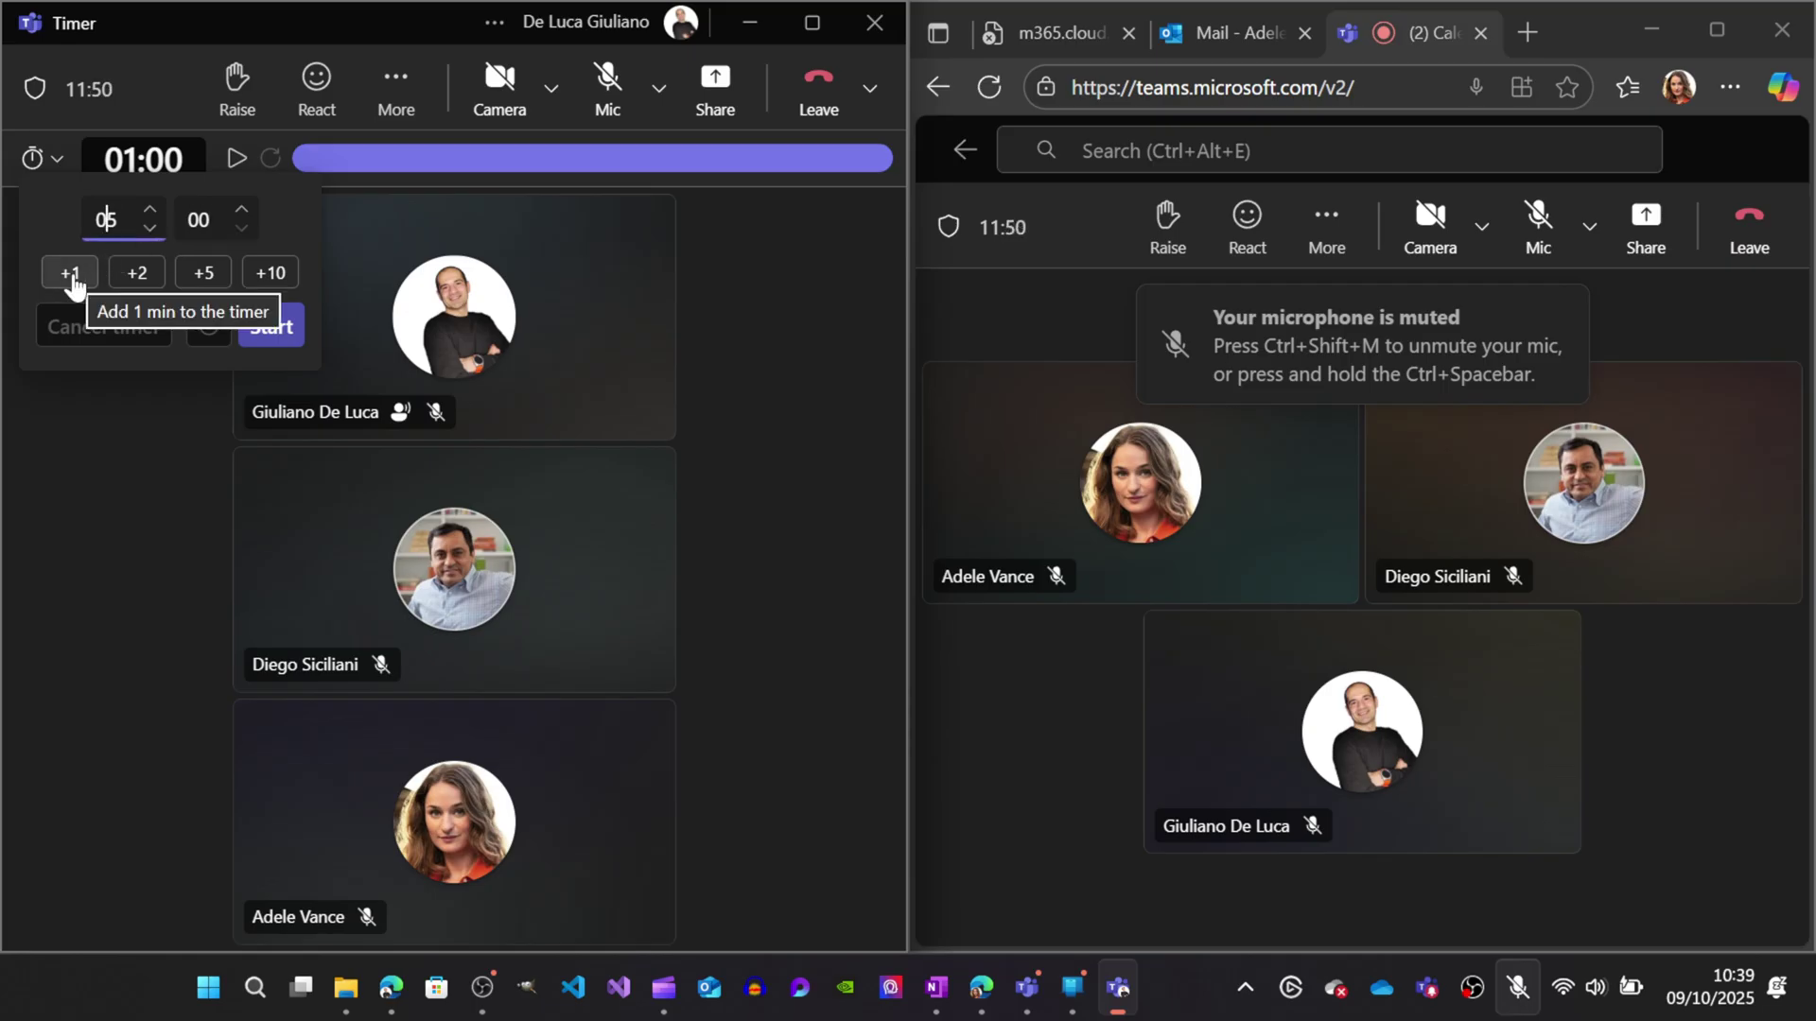
{"action": "left_click", "coordinate": [85, 284]}
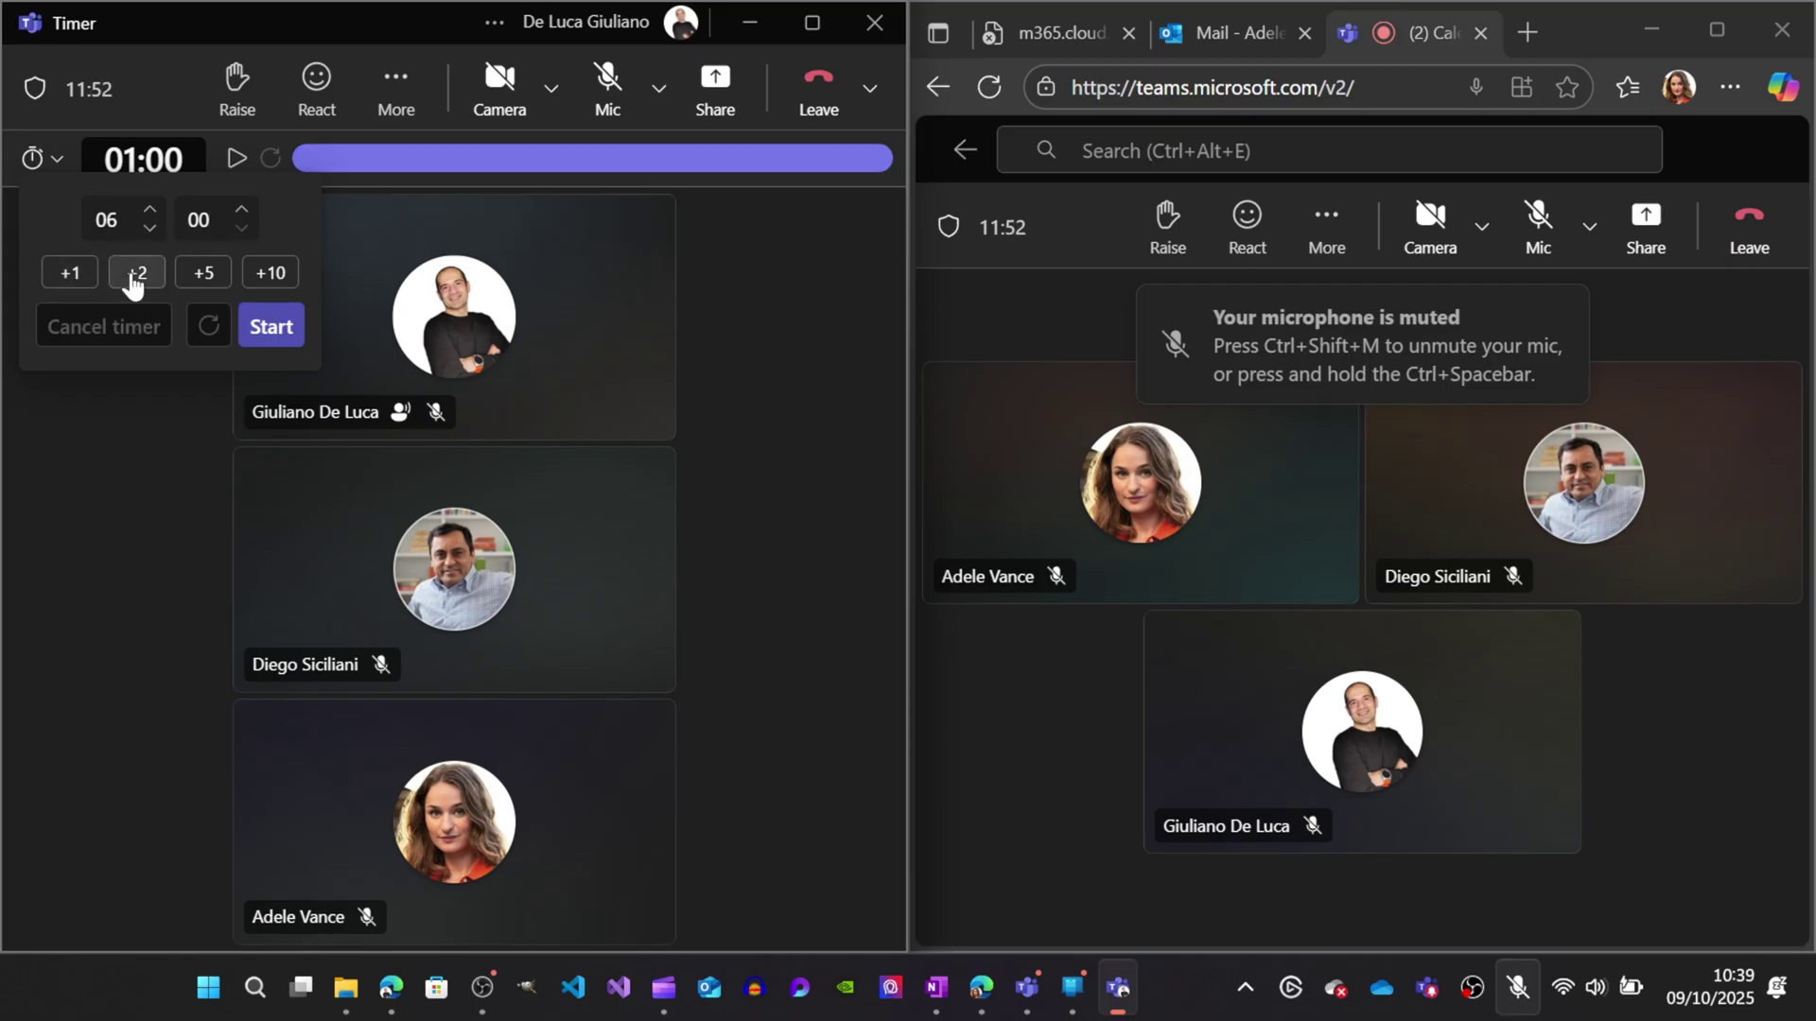
{"action": "left_click", "coordinate": [133, 282]}
{"action": "left_click", "coordinate": [203, 282]}
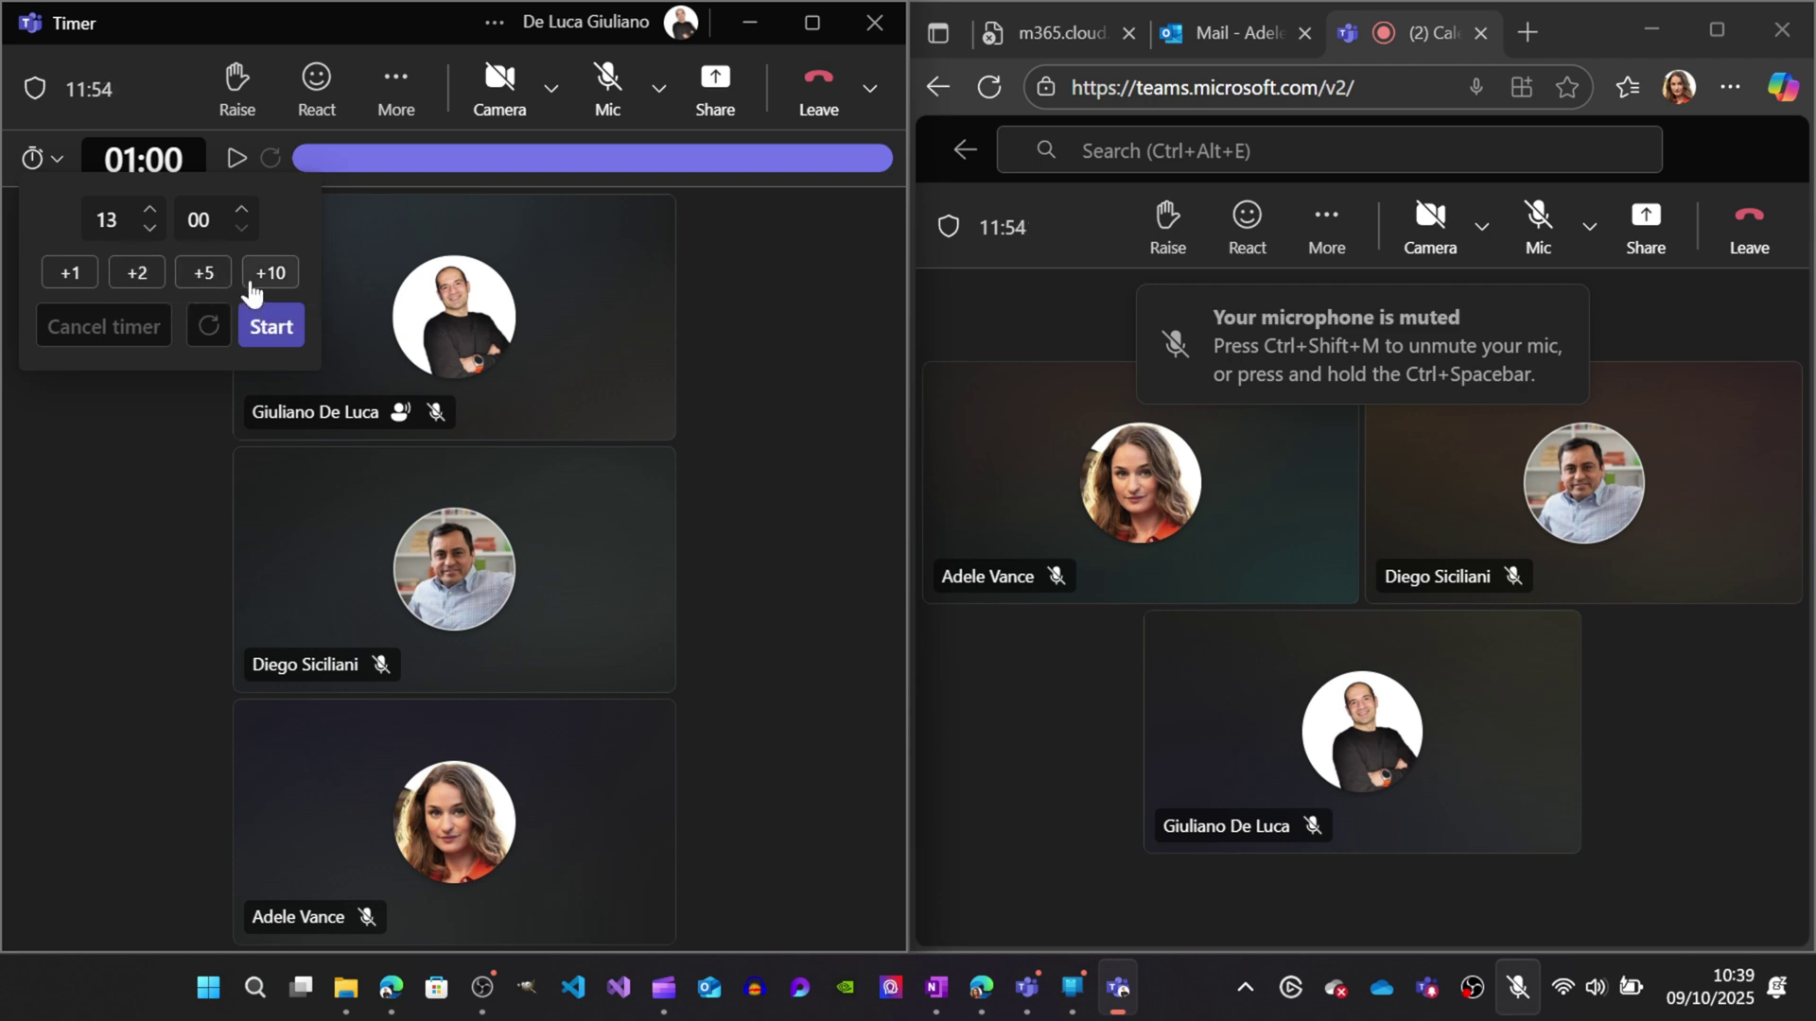
{"action": "left_click", "coordinate": [251, 288]}
Reduce the minutes, then type 1 to set the timer to exactly 1 minute.
{"action": "left_click", "coordinate": [148, 230]}
{"action": "left_click", "coordinate": [147, 232]}
{"action": "double_click", "coordinate": [116, 219]}
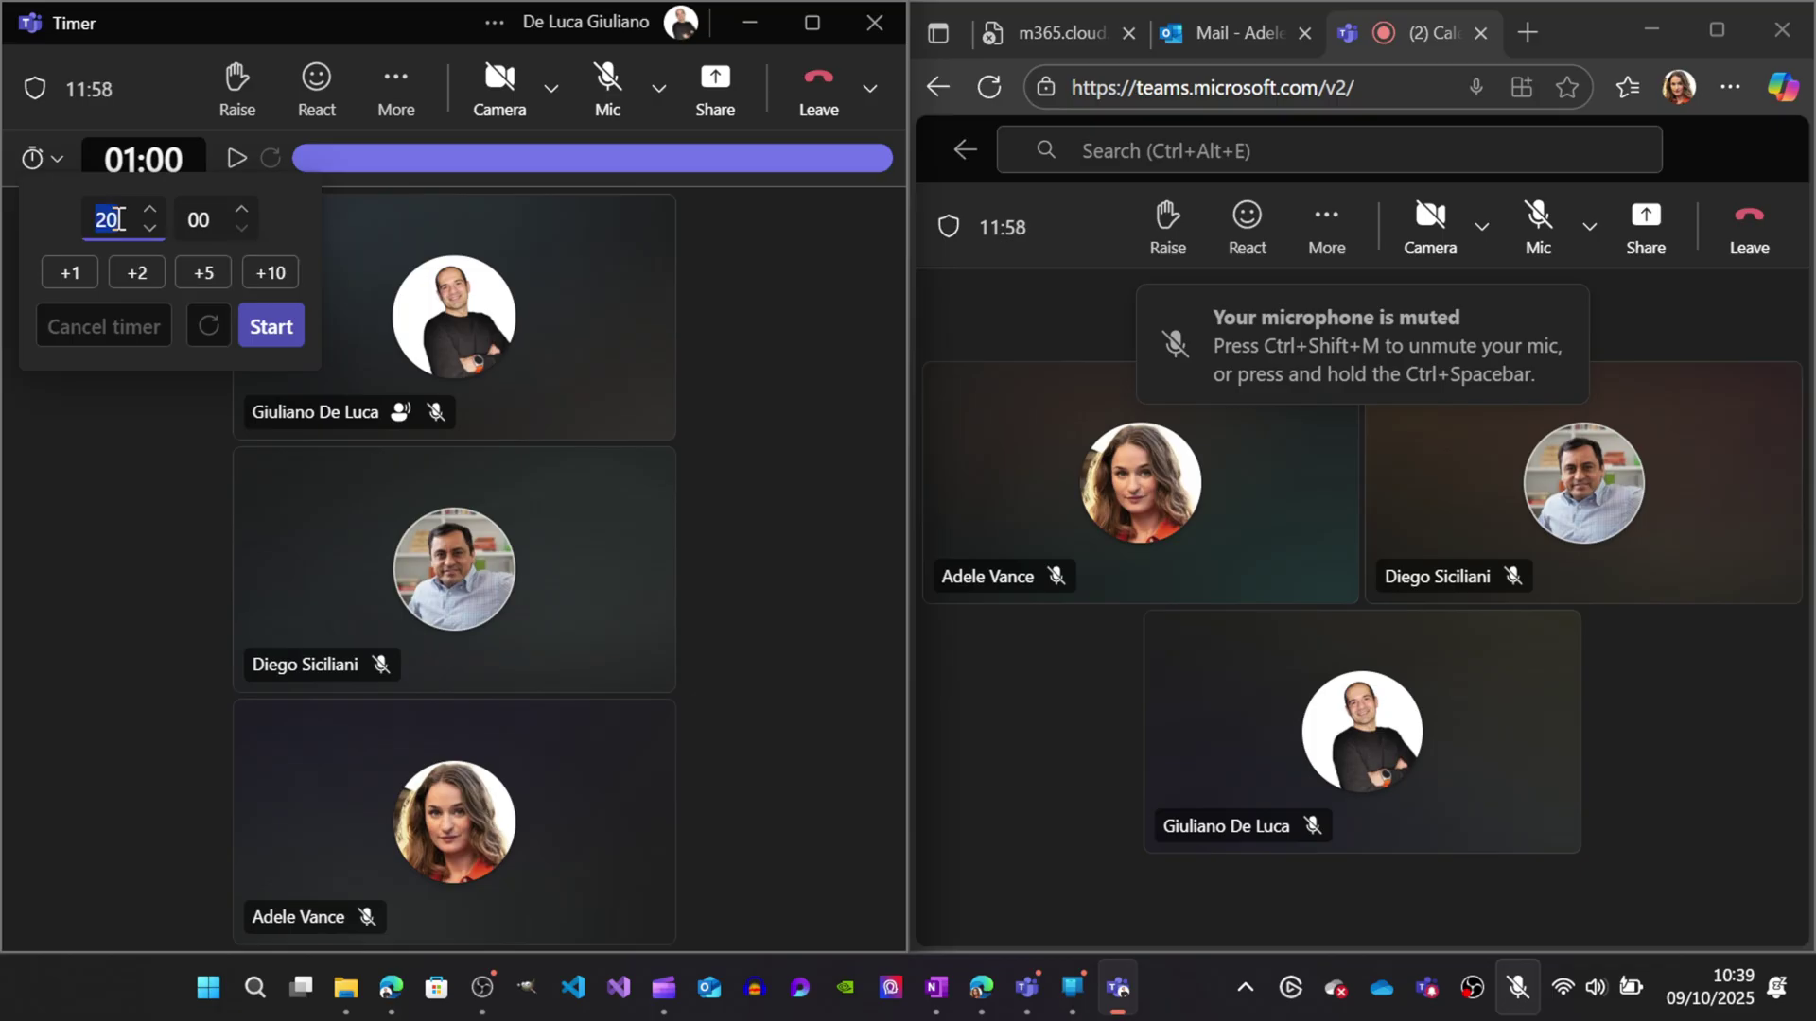
{"action": "type", "text": "1"}
{"action": "left_click", "coordinate": [279, 215]}
Start the 1-minute countdown, close the participants list, and confirm it runs in browser and phone views.
{"action": "left_click", "coordinate": [278, 331]}
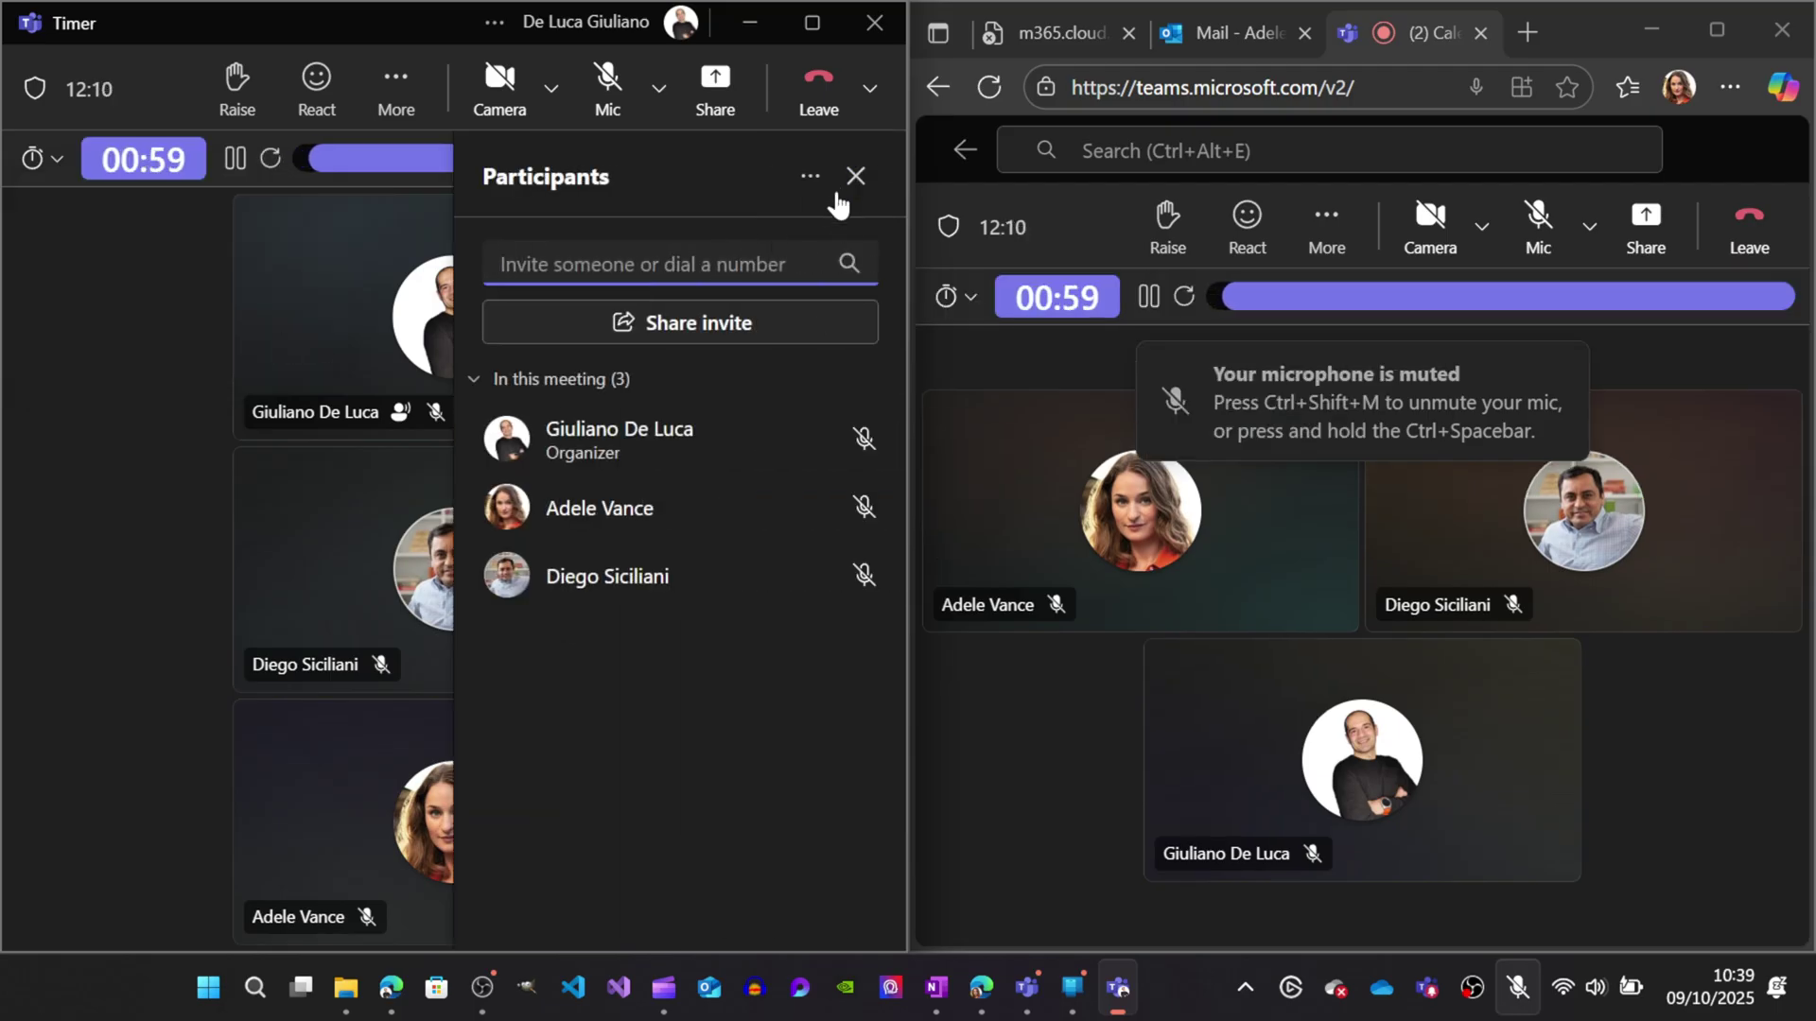
{"action": "left_click", "coordinate": [855, 176]}
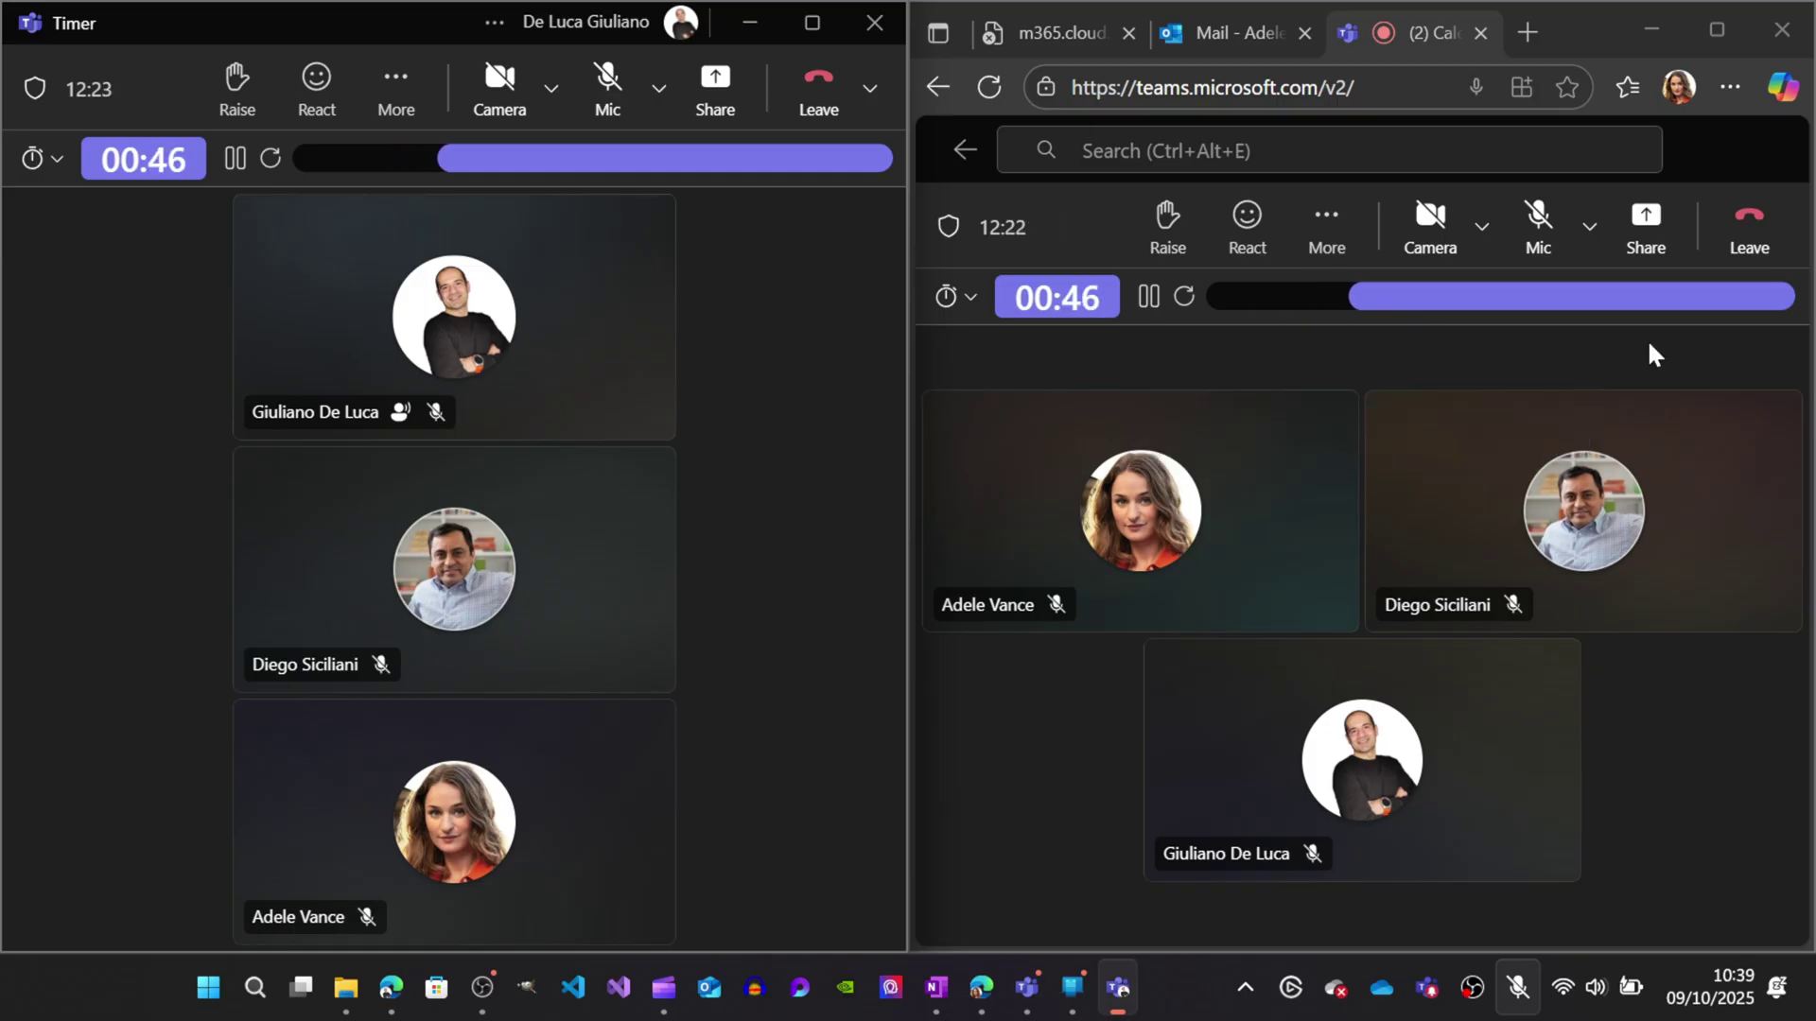
{"action": "left_click", "coordinate": [1331, 358]}
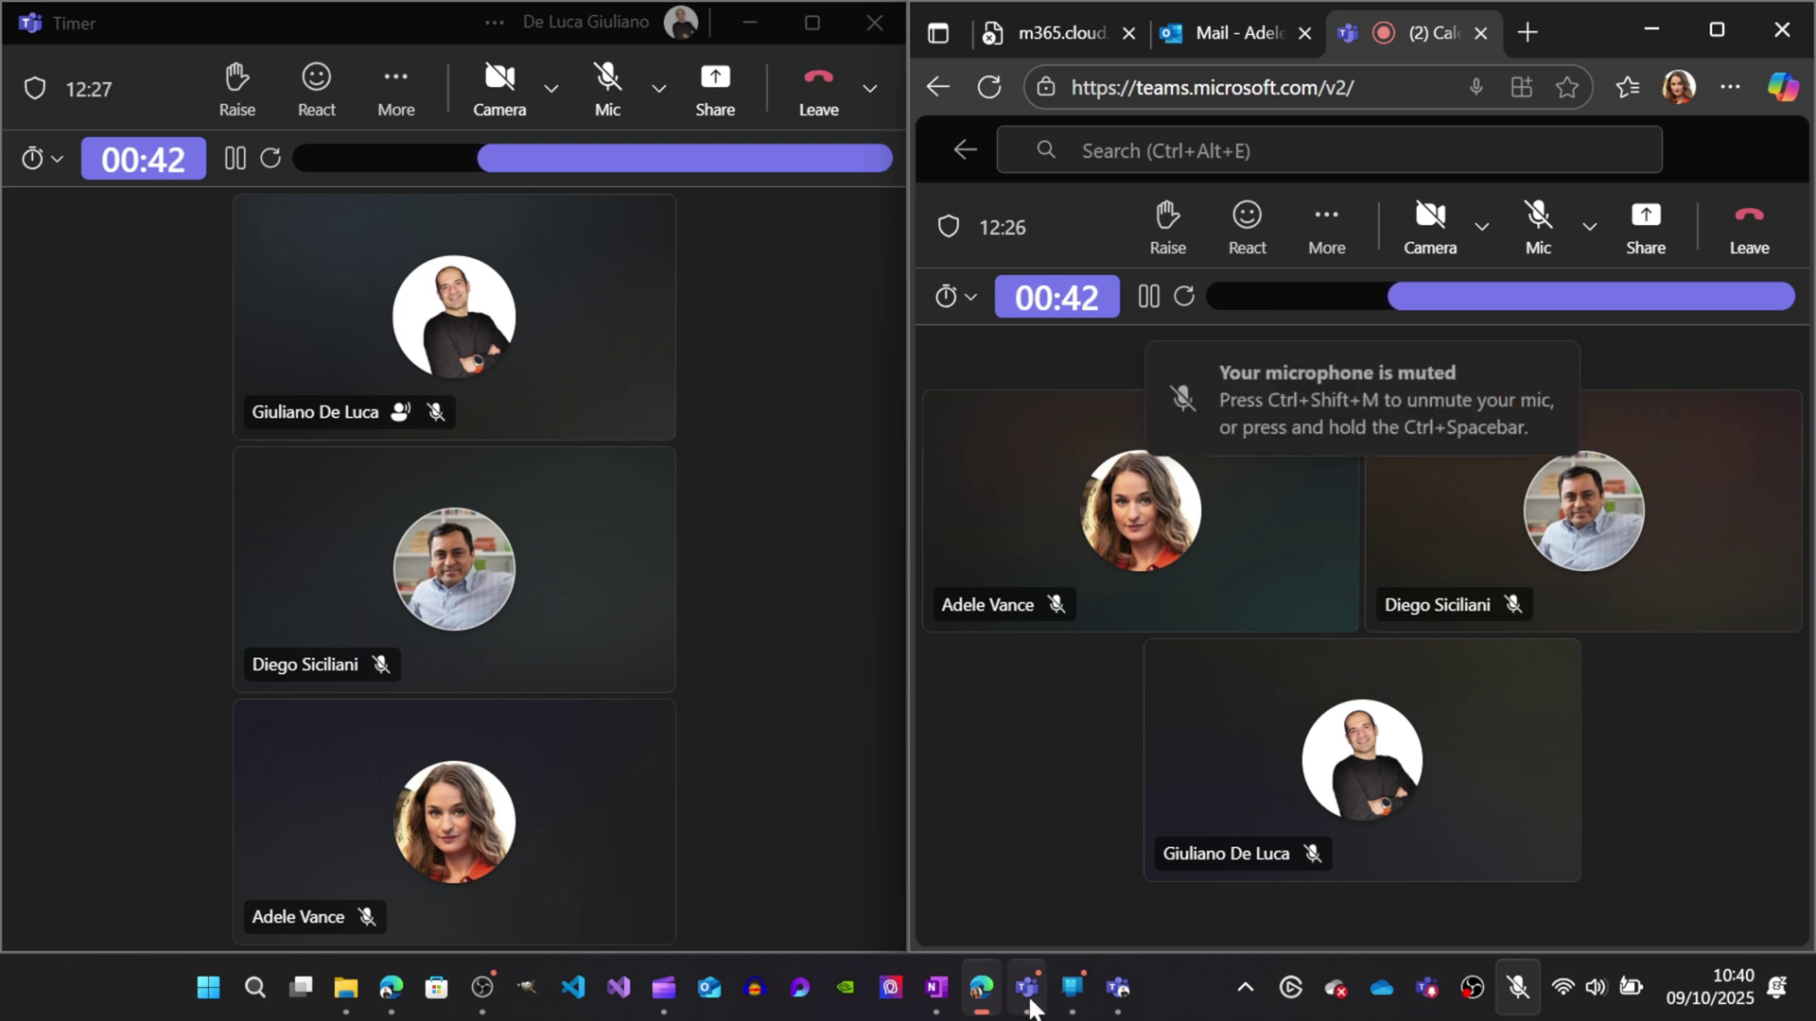
{"action": "mouse_move", "coordinate": [1072, 988]}
{"action": "left_click", "coordinate": [1227, 770]}
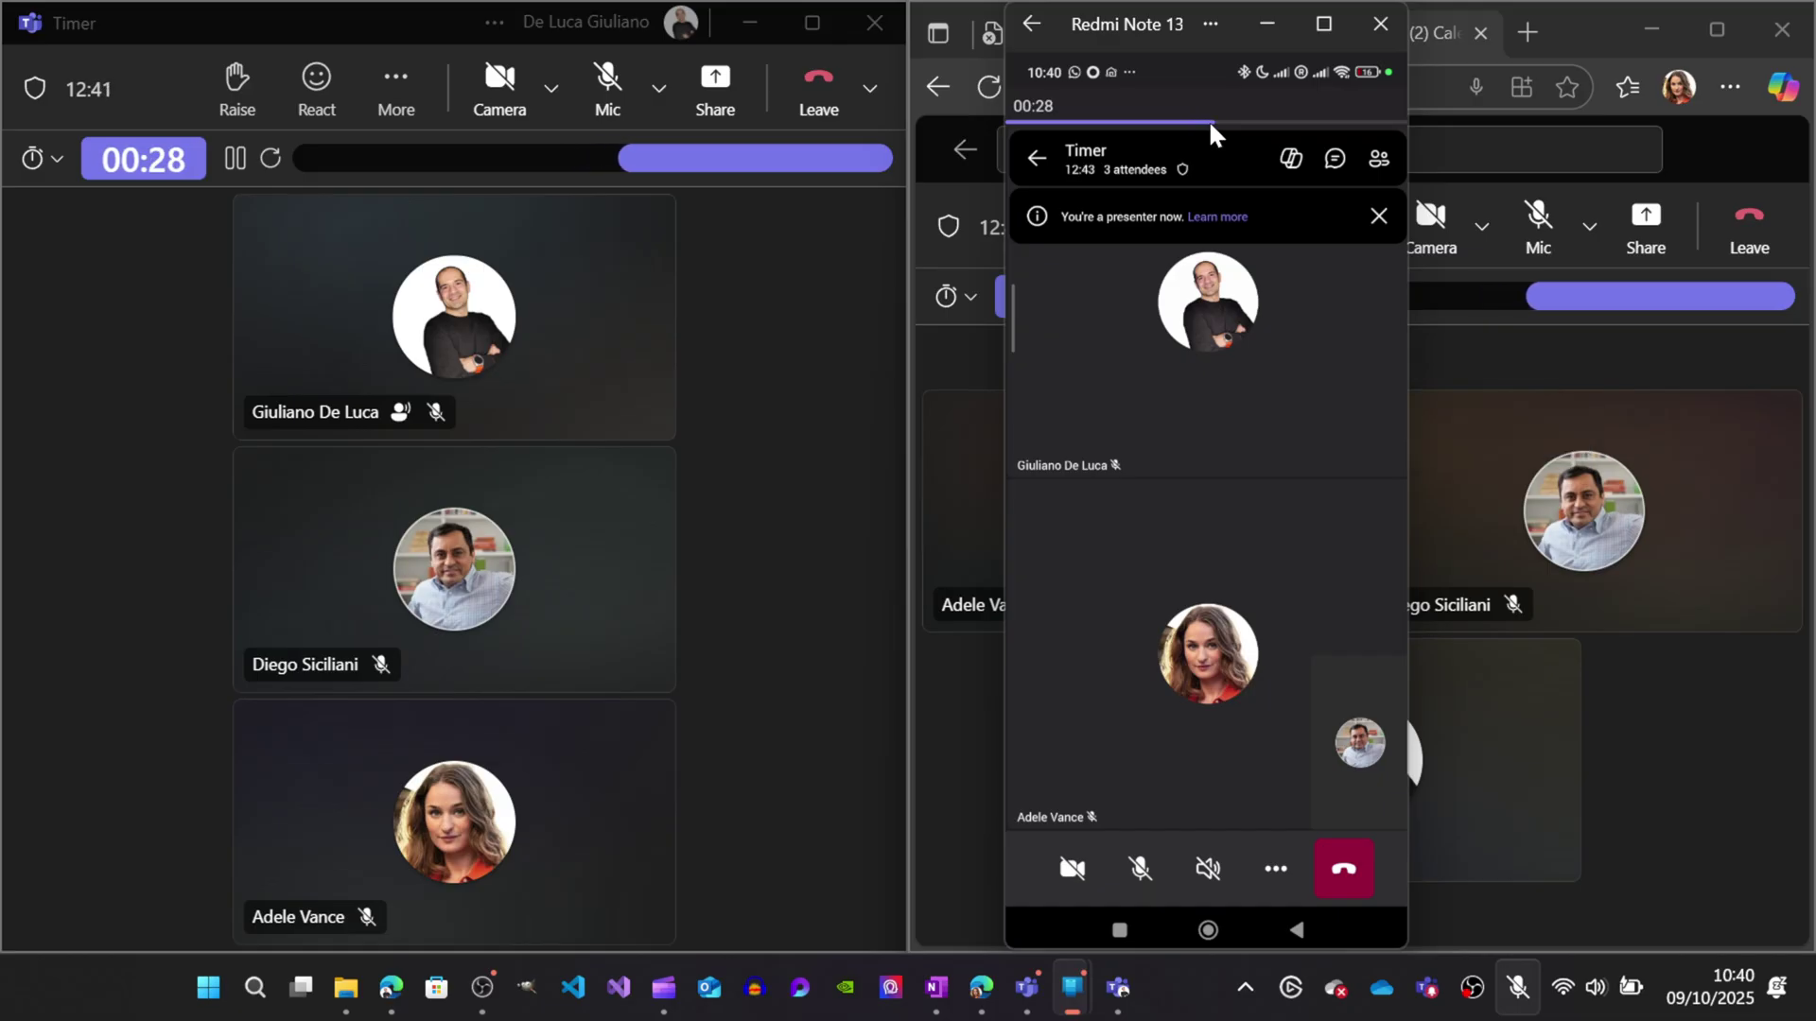
Return to the browser meeting and view its timer options while the countdown reaches Time's up!
{"action": "left_click", "coordinate": [1714, 166]}
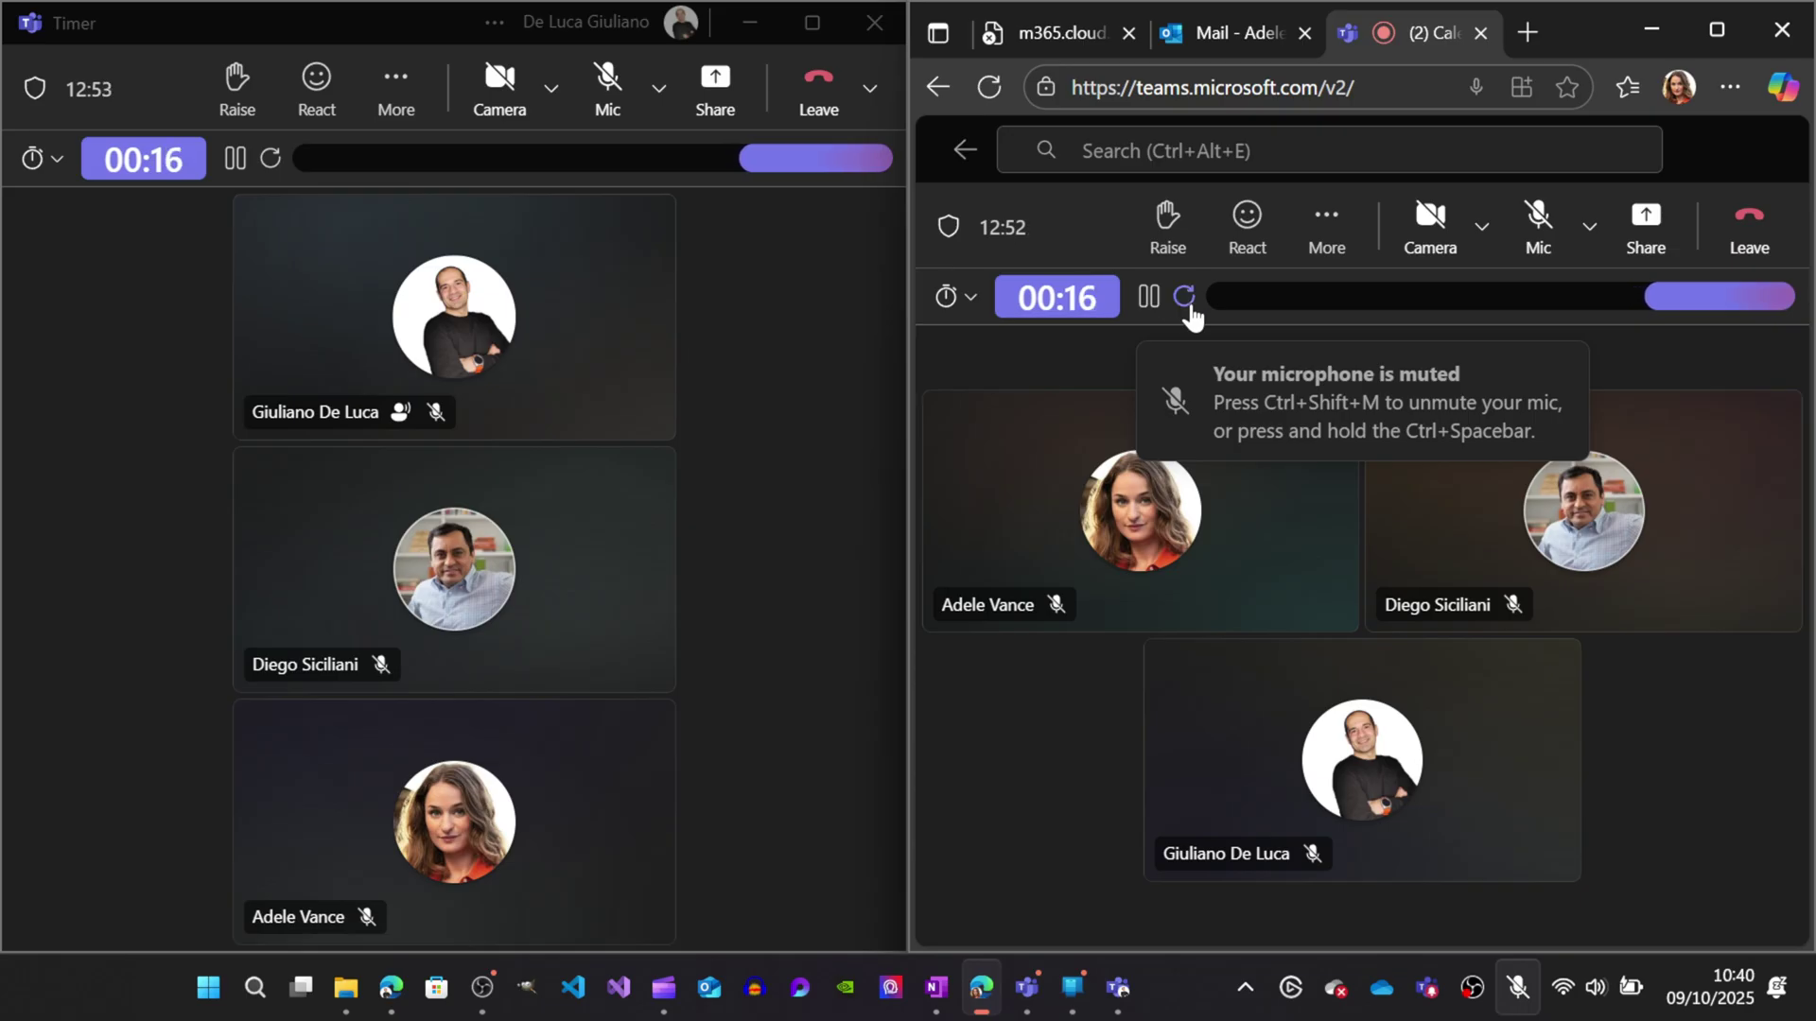
{"action": "left_click", "coordinate": [972, 301]}
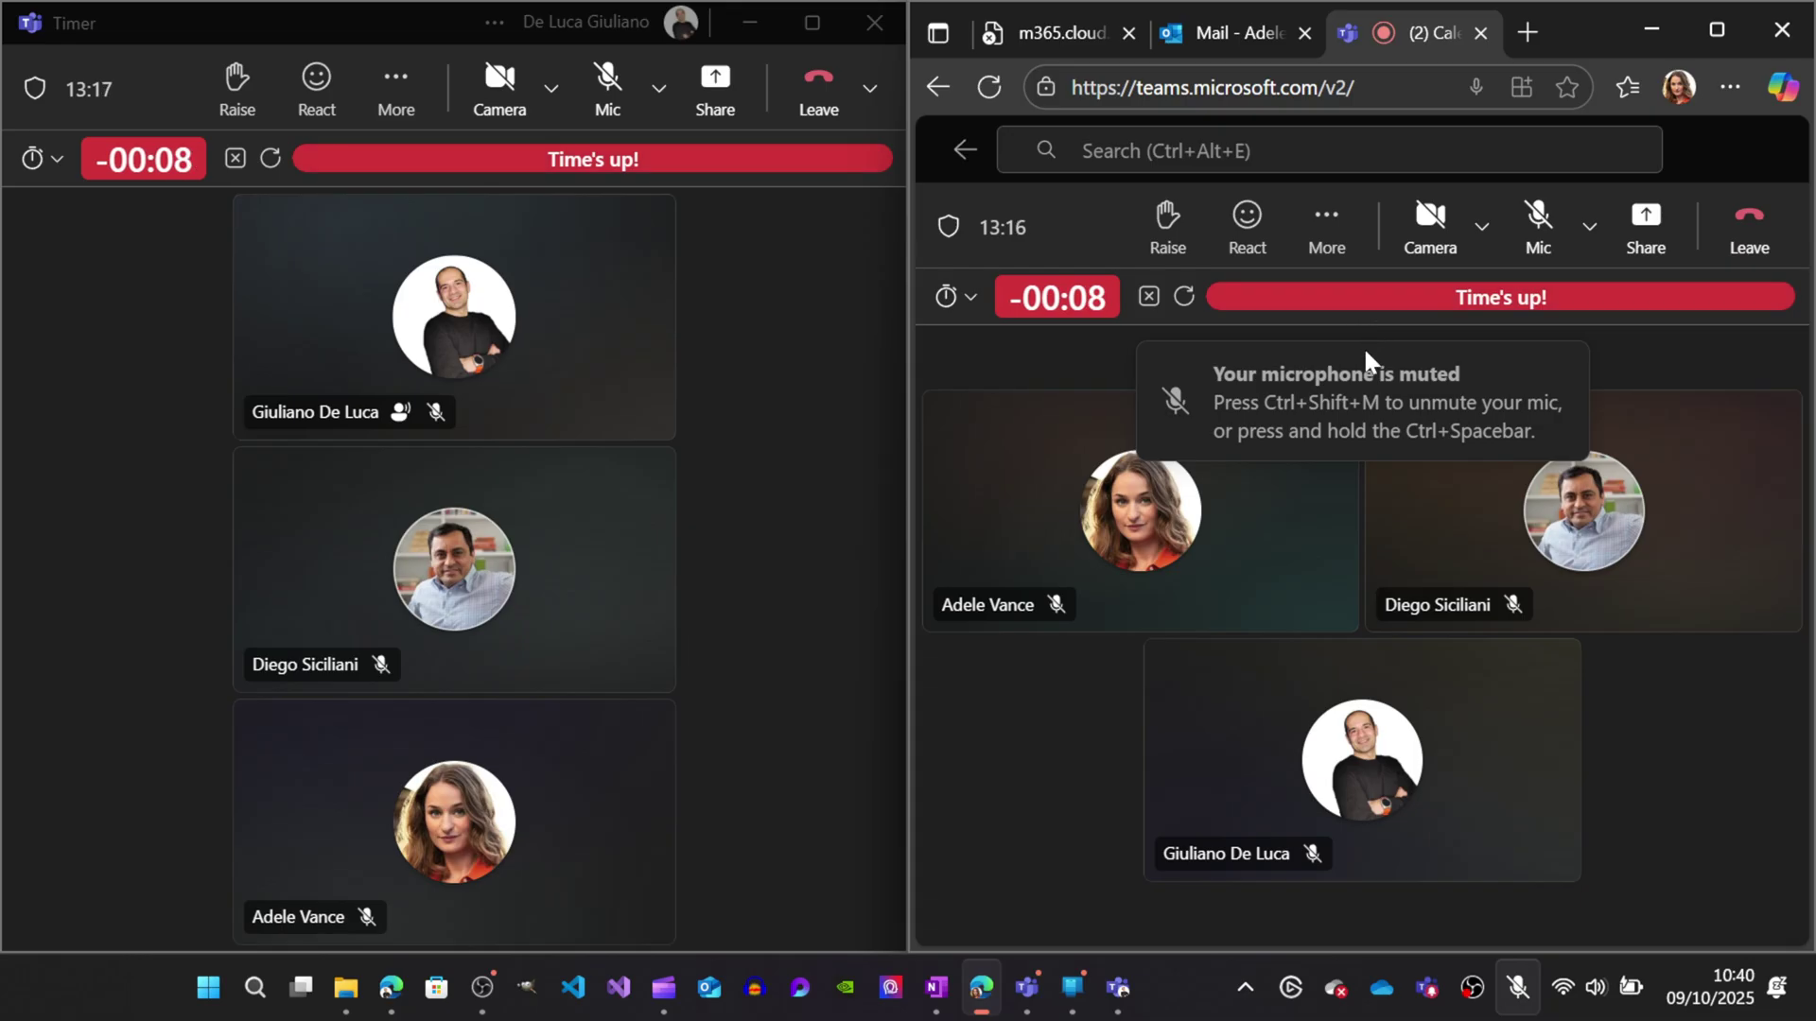
{"action": "mouse_move", "coordinate": [1030, 1002]}
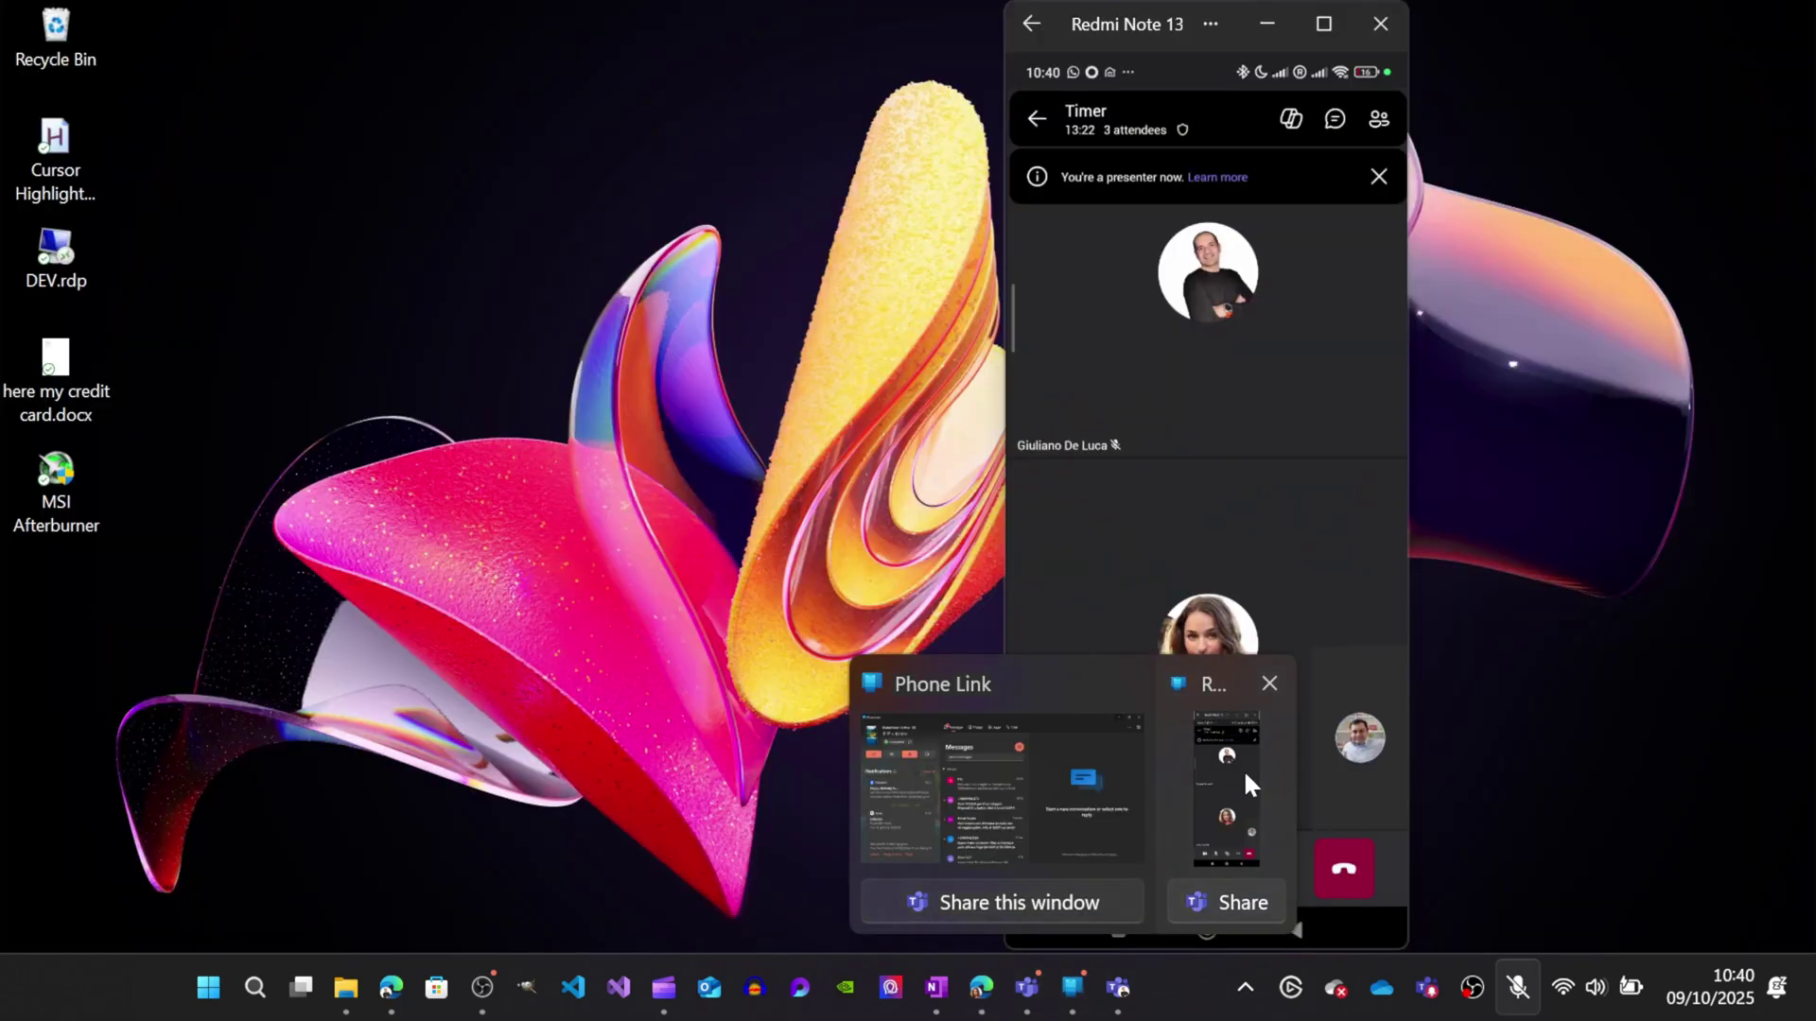
{"action": "left_click", "coordinate": [1243, 769]}
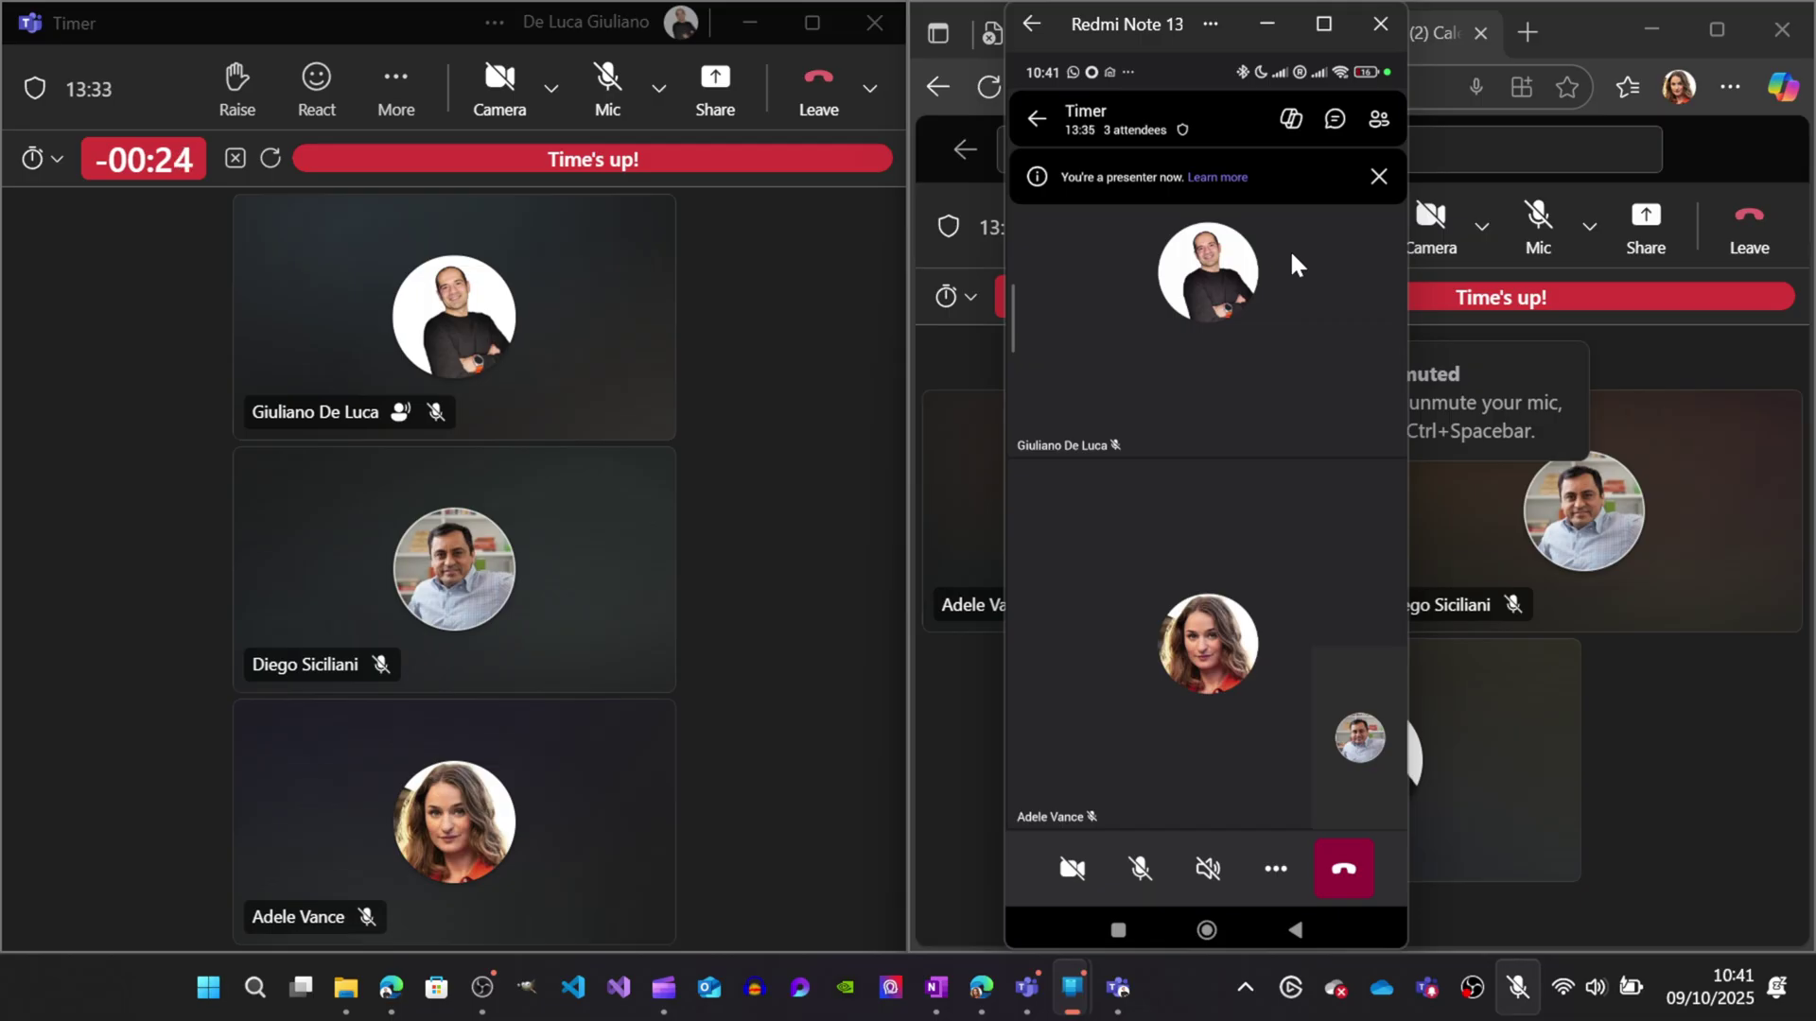
{"action": "left_click", "coordinate": [1709, 167]}
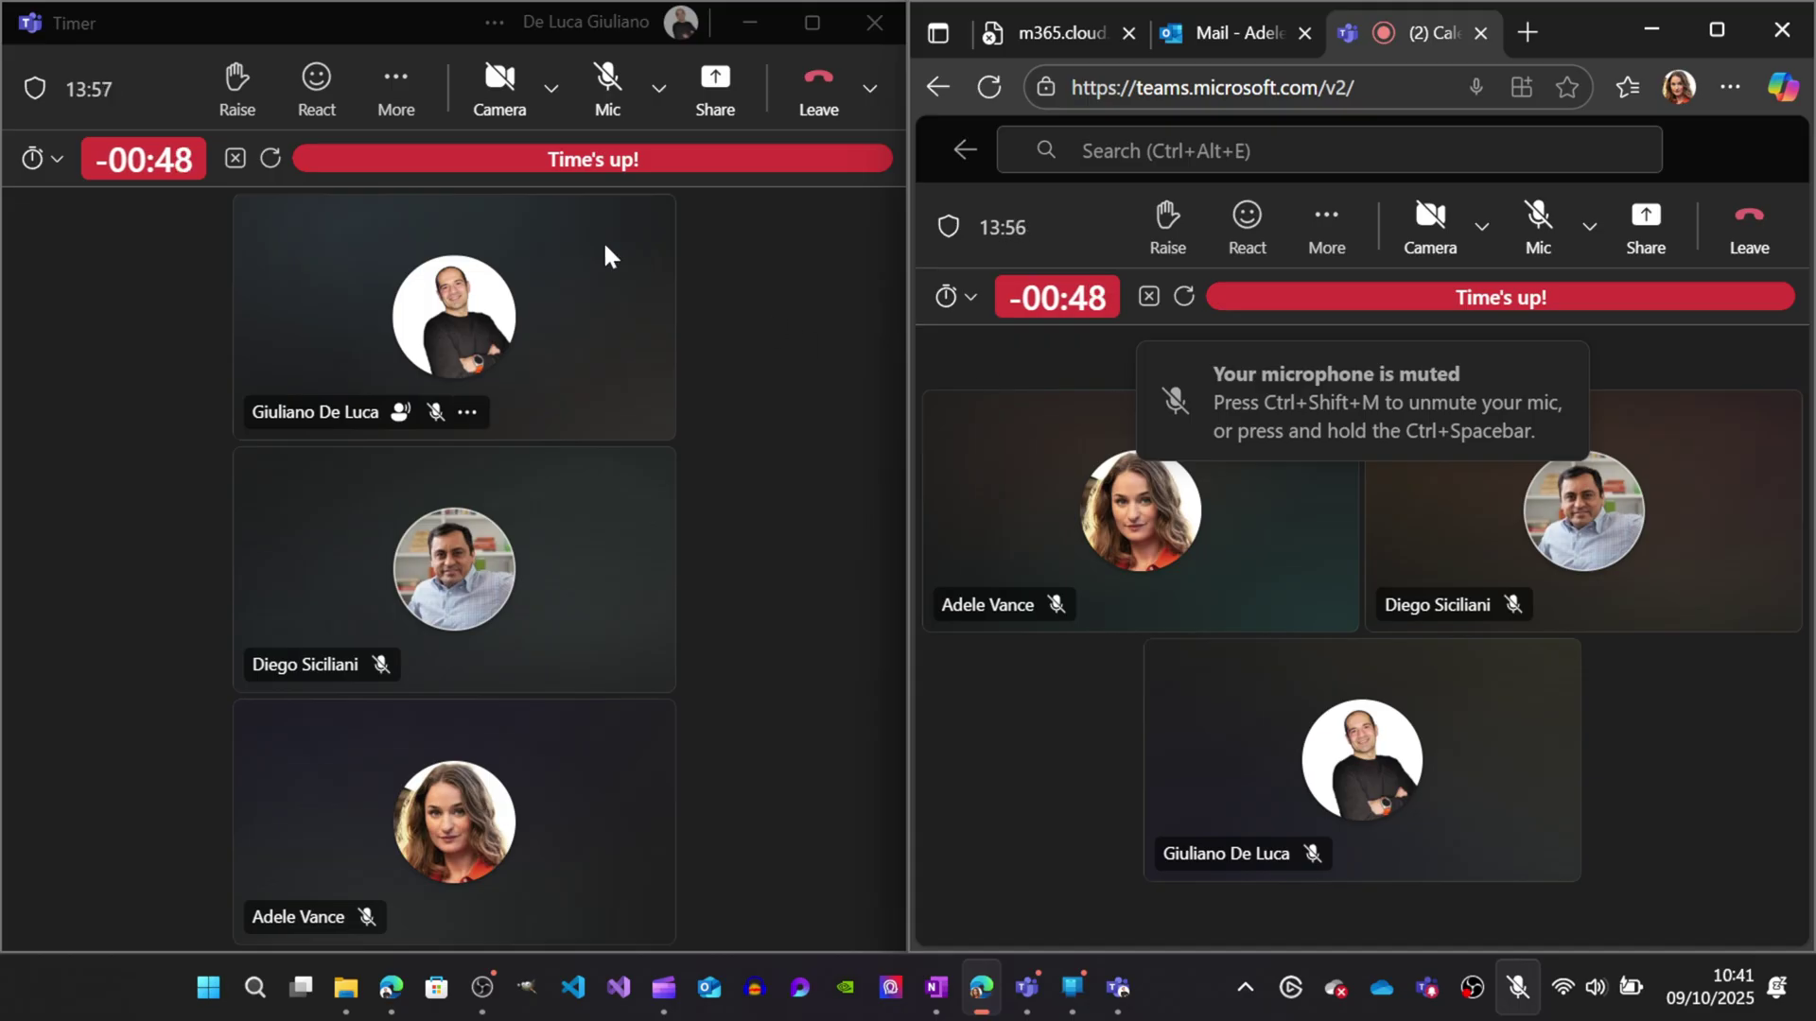
Hide and then reopen the People list from the More menu.
{"action": "left_click", "coordinate": [405, 106]}
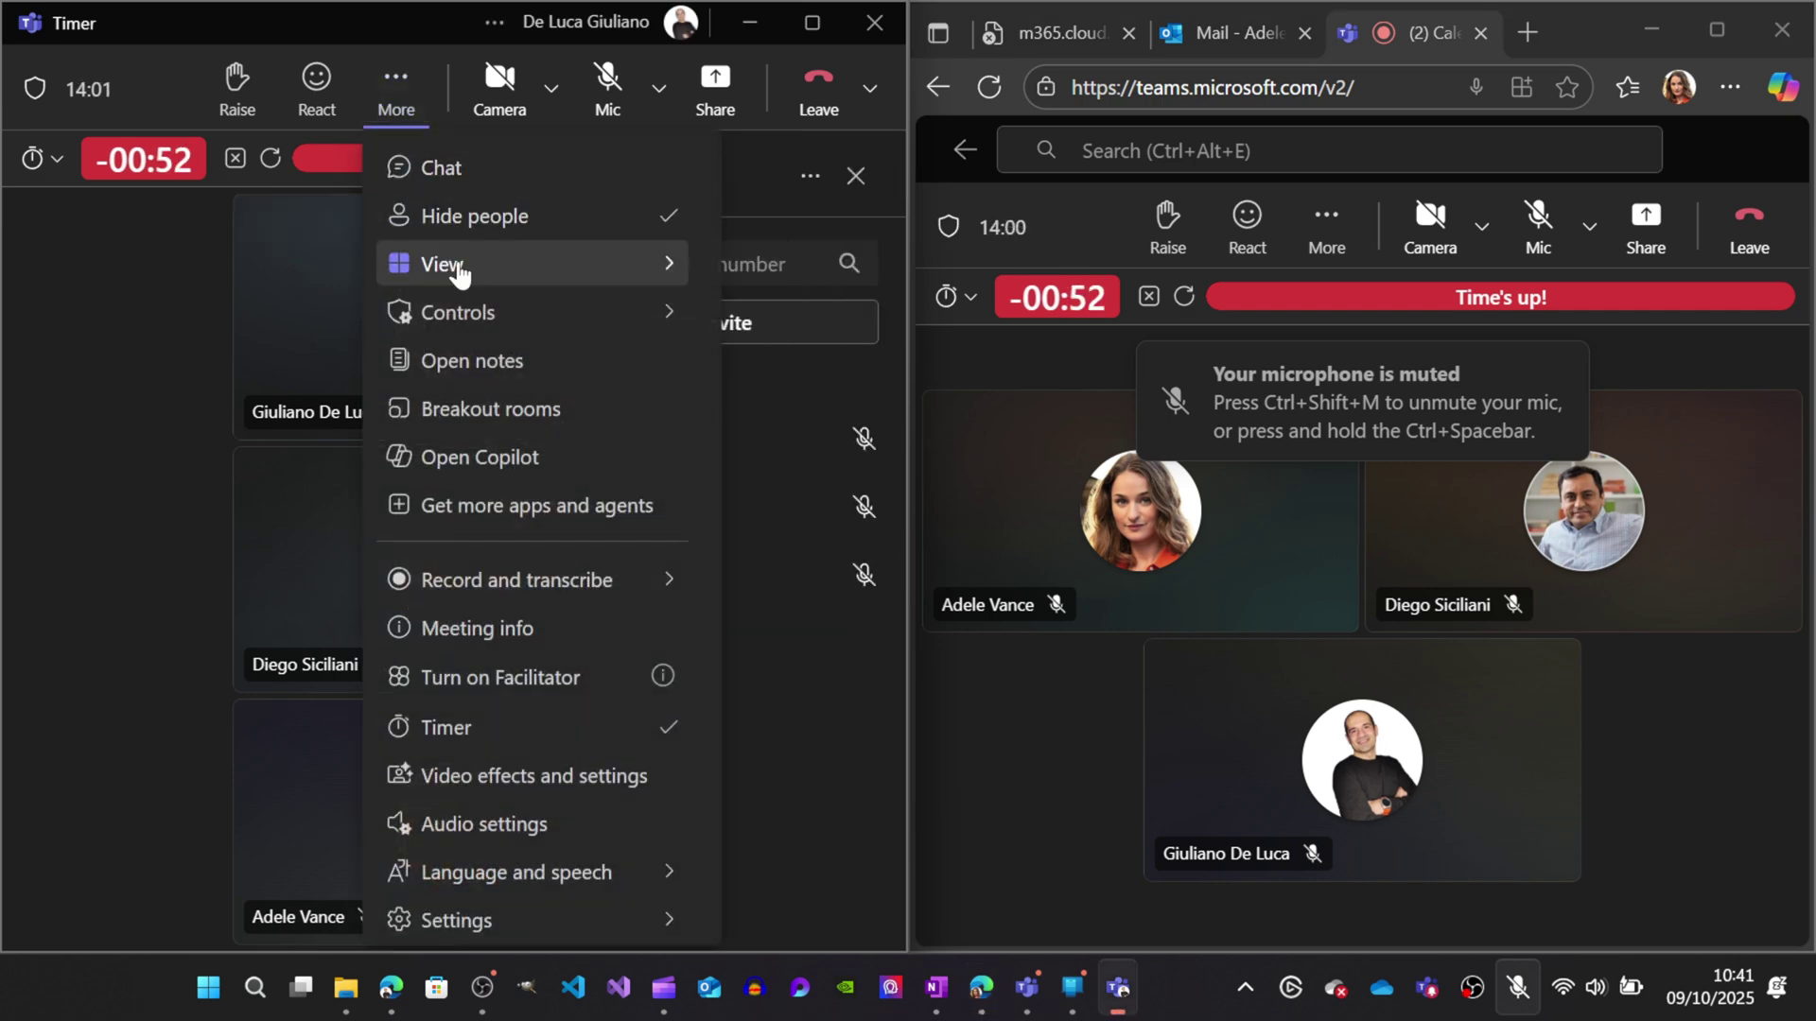
{"action": "left_click", "coordinate": [475, 215]}
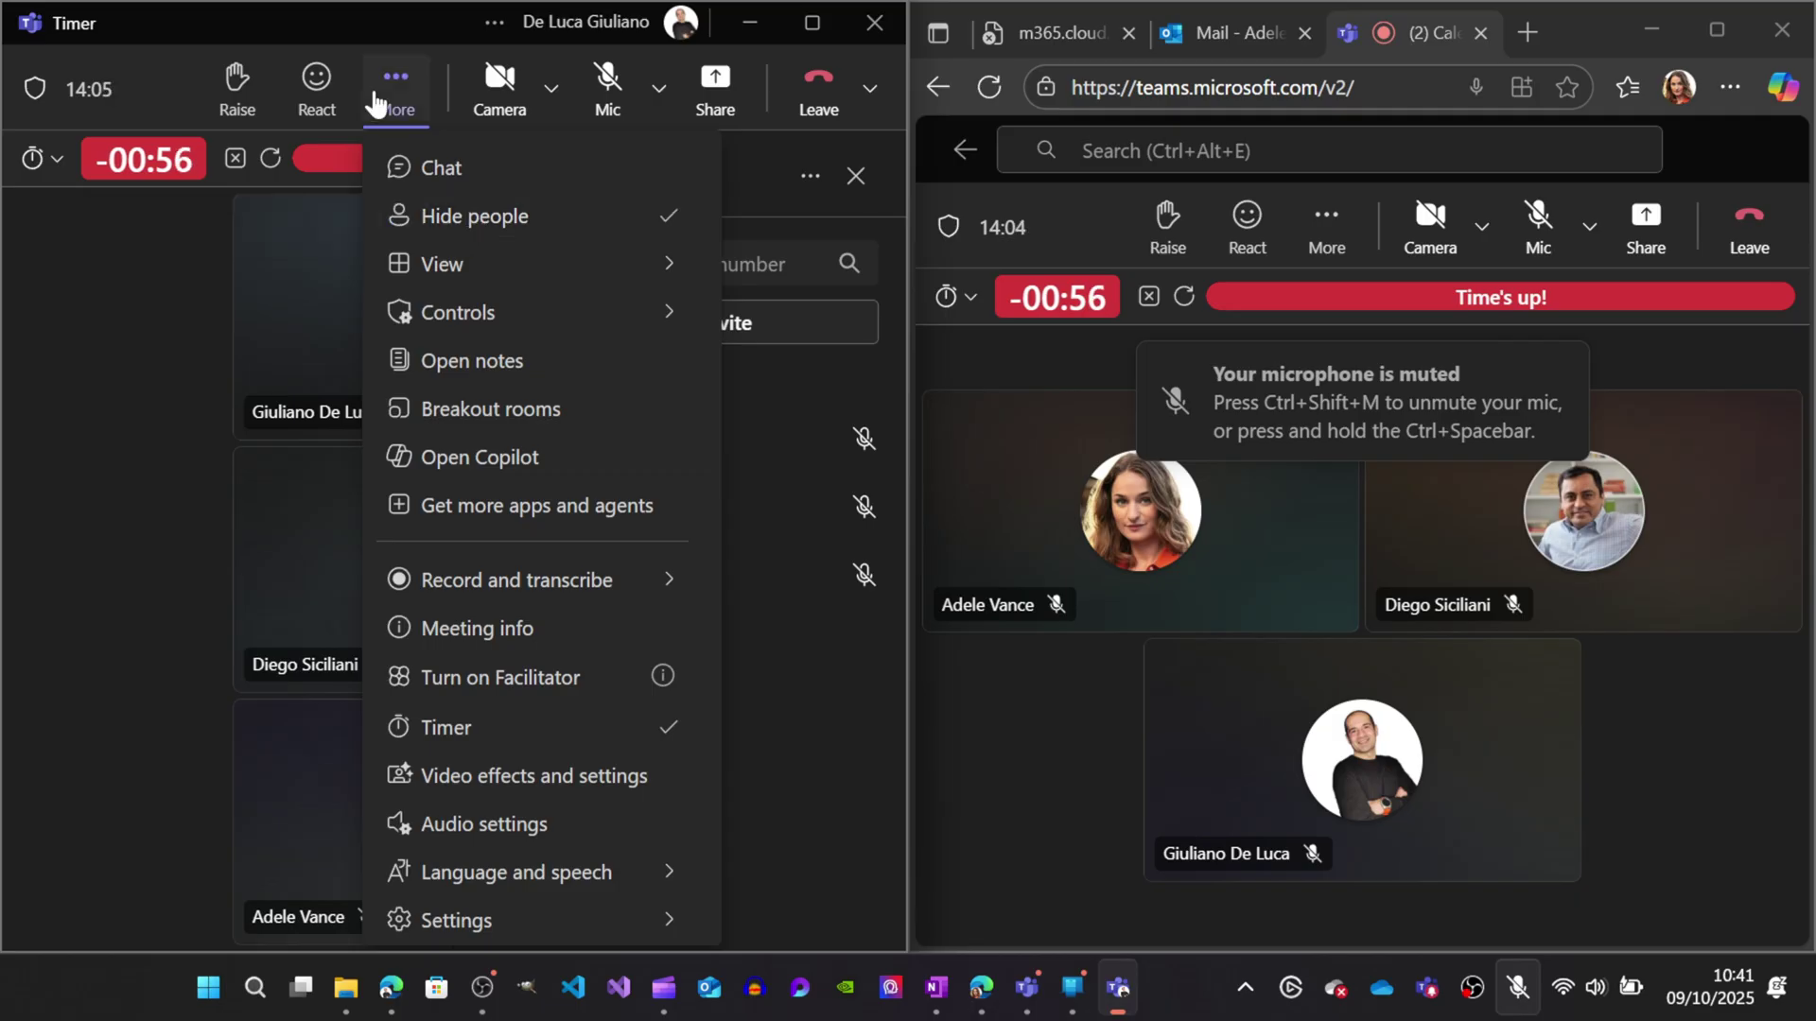
{"action": "left_click", "coordinate": [398, 95]}
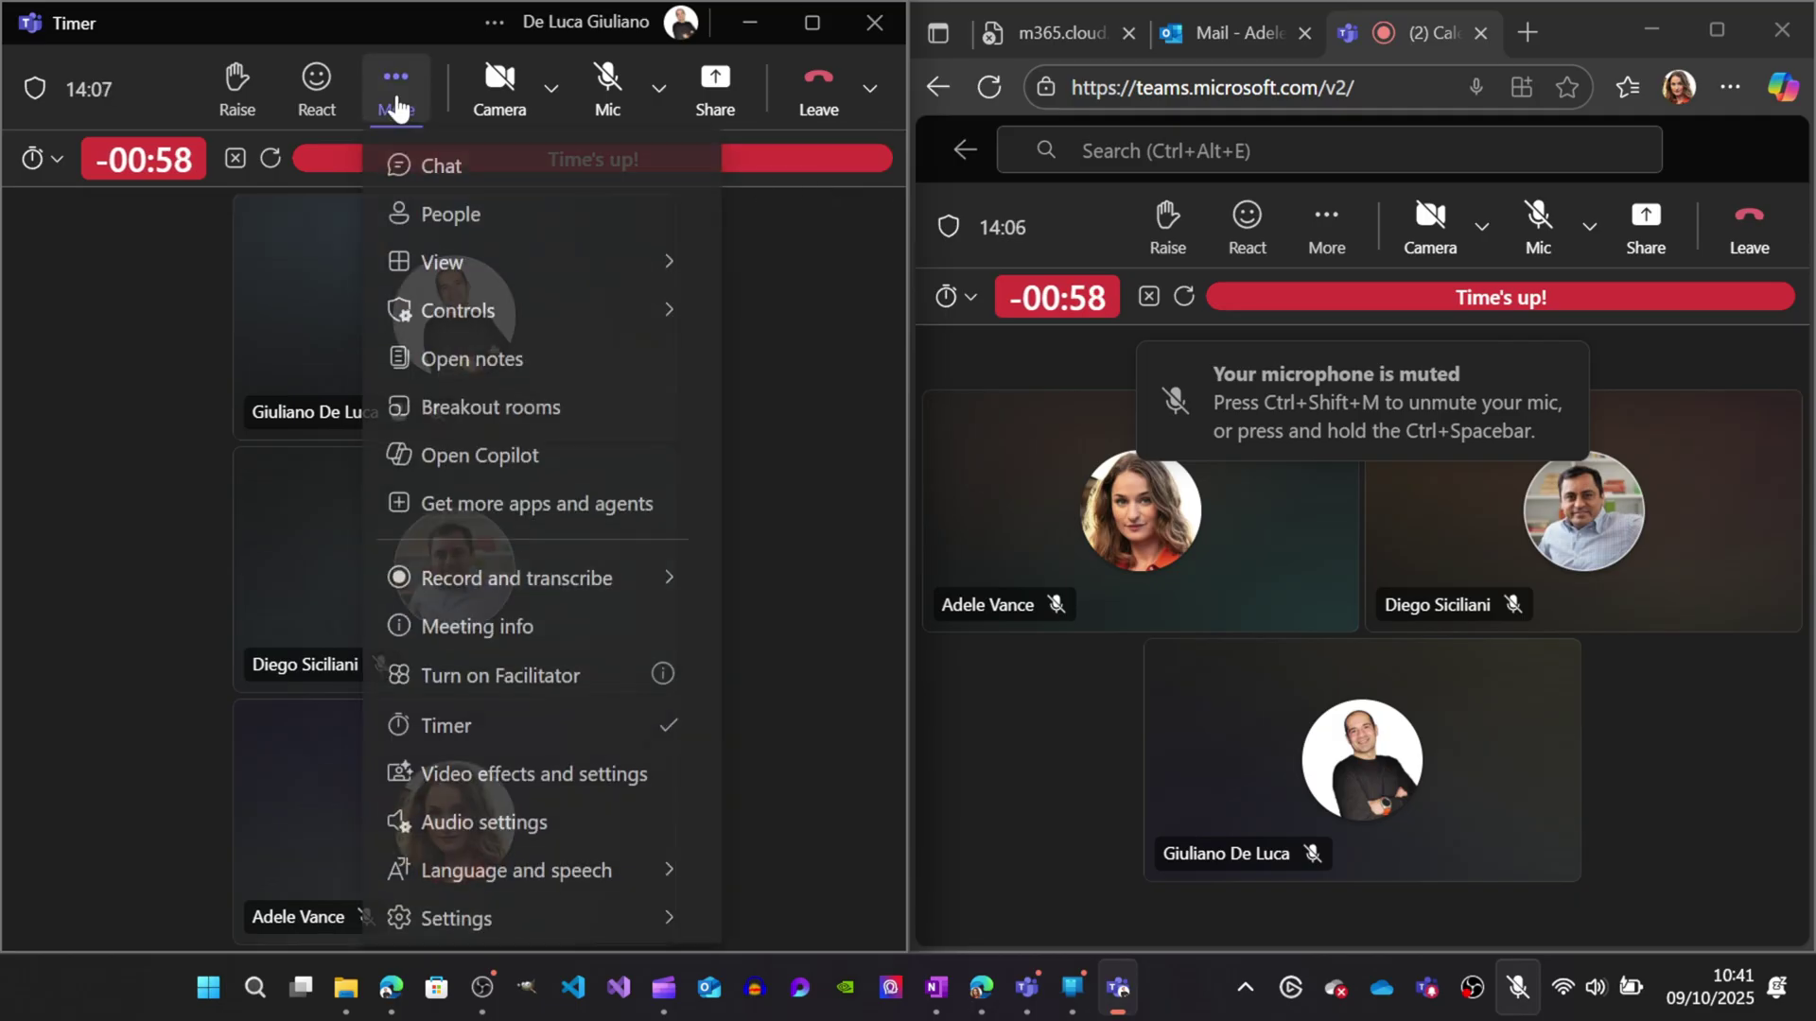
{"action": "left_click", "coordinate": [469, 220]}
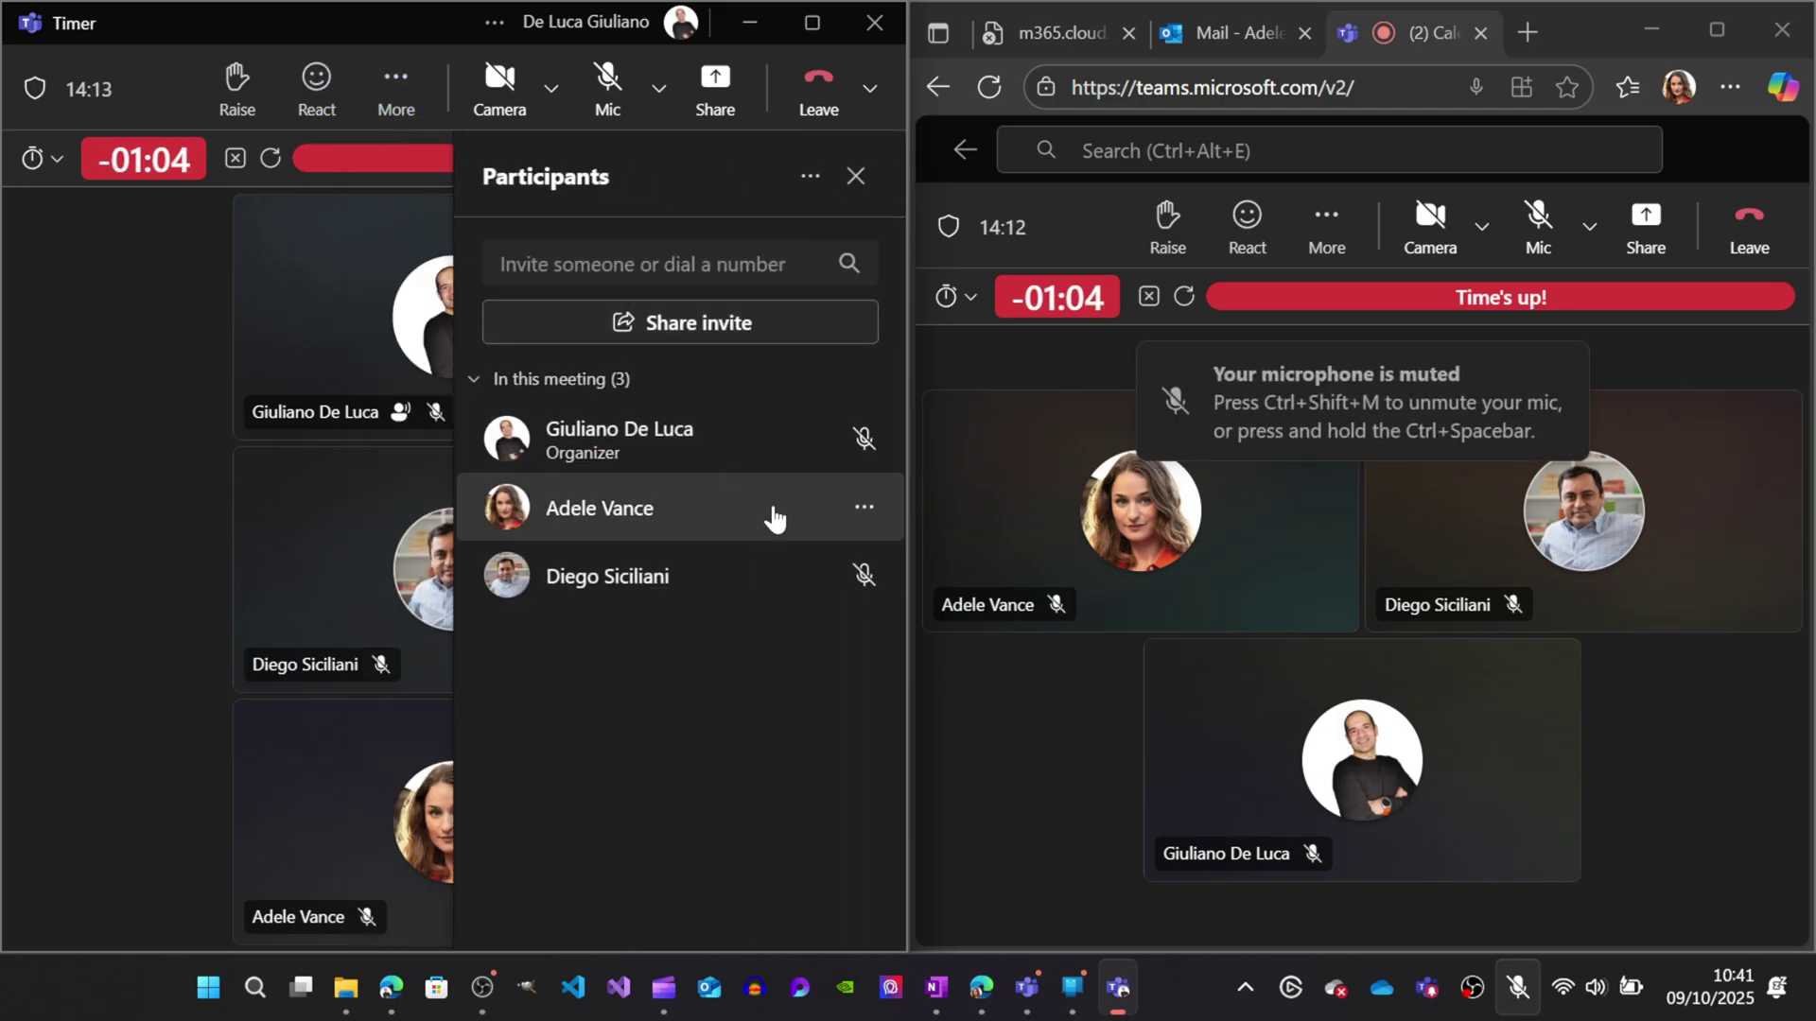
Make the first participant an attendee and confirm the role change.
{"action": "left_click", "coordinate": [865, 512]}
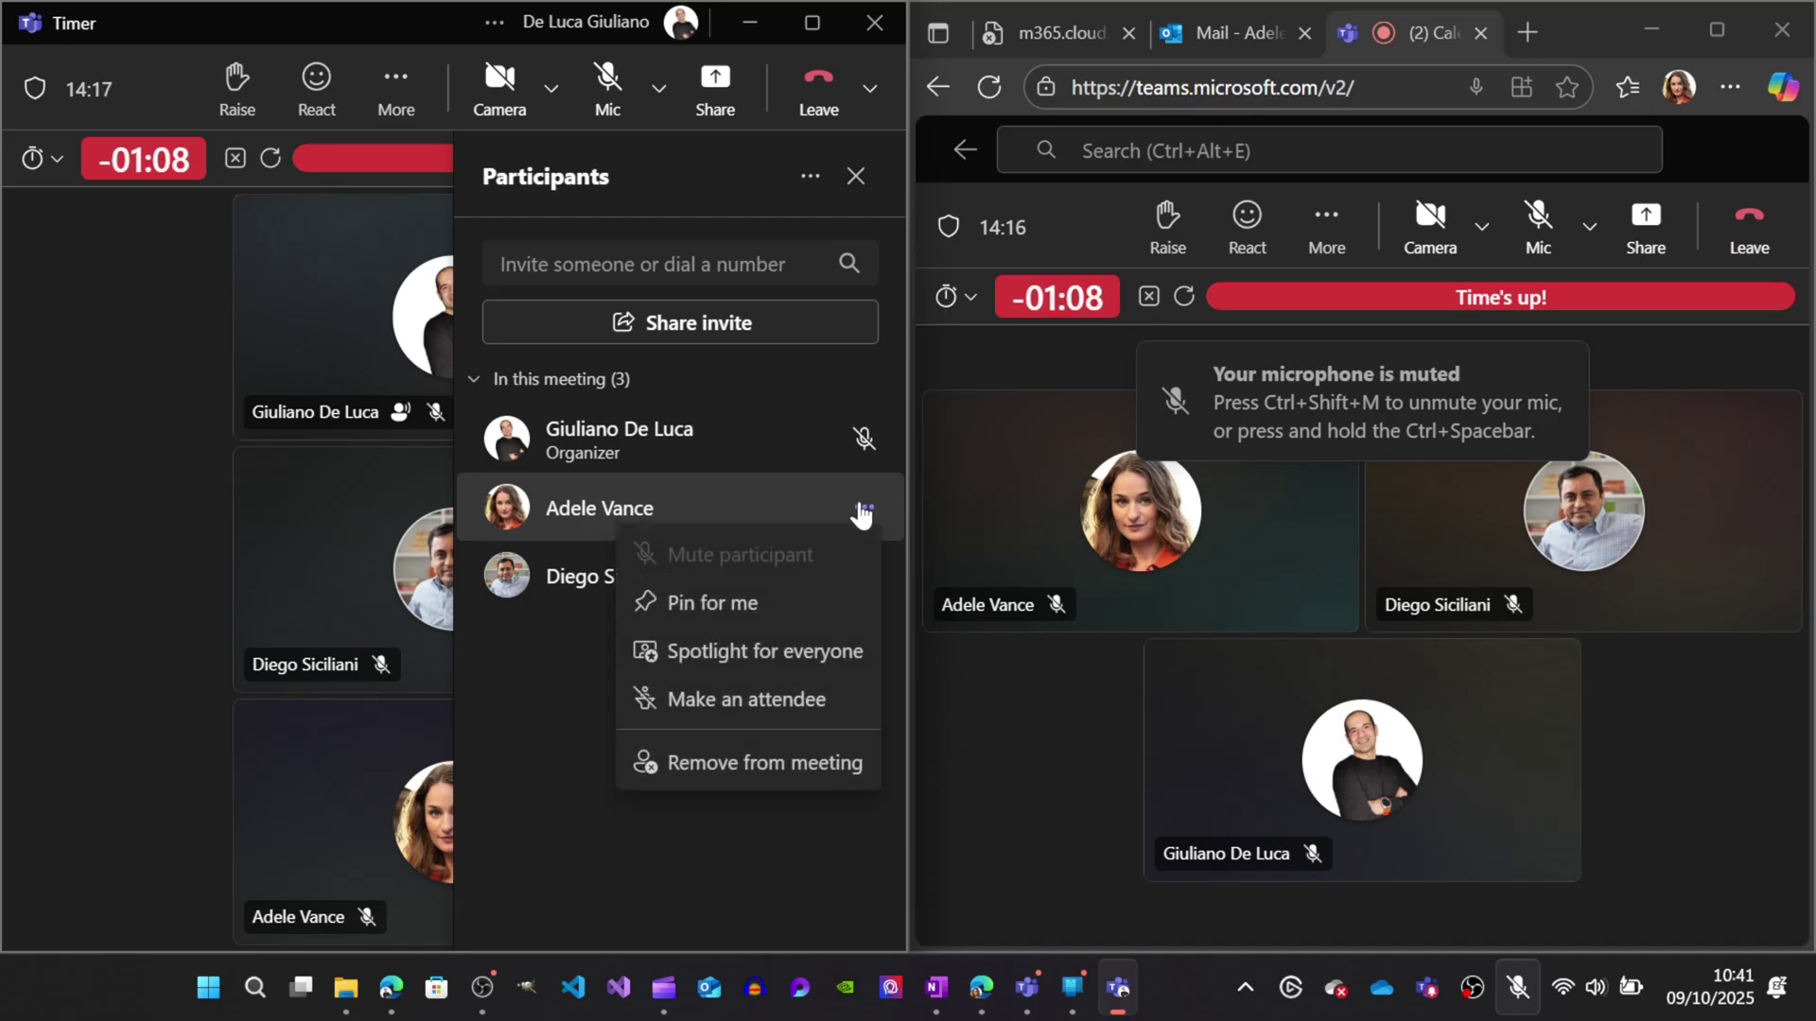
{"action": "left_click", "coordinate": [864, 511]}
{"action": "left_click", "coordinate": [867, 518]}
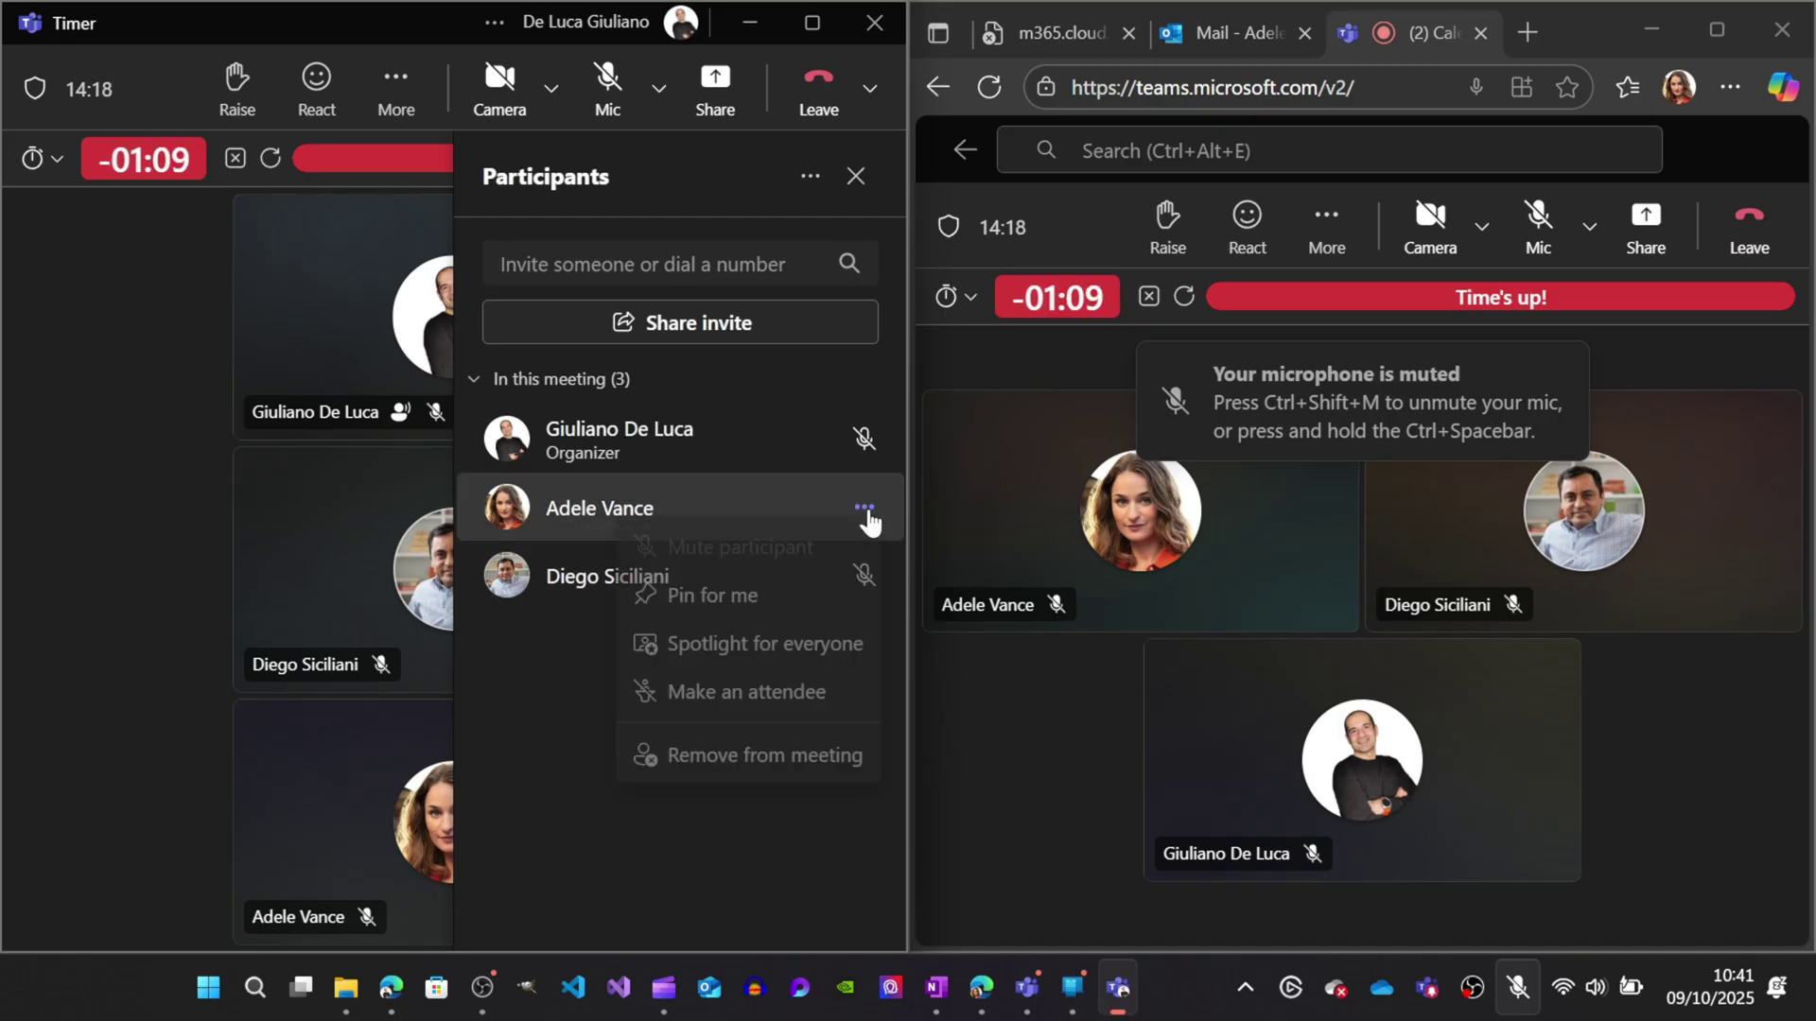
{"action": "left_click", "coordinate": [728, 711]}
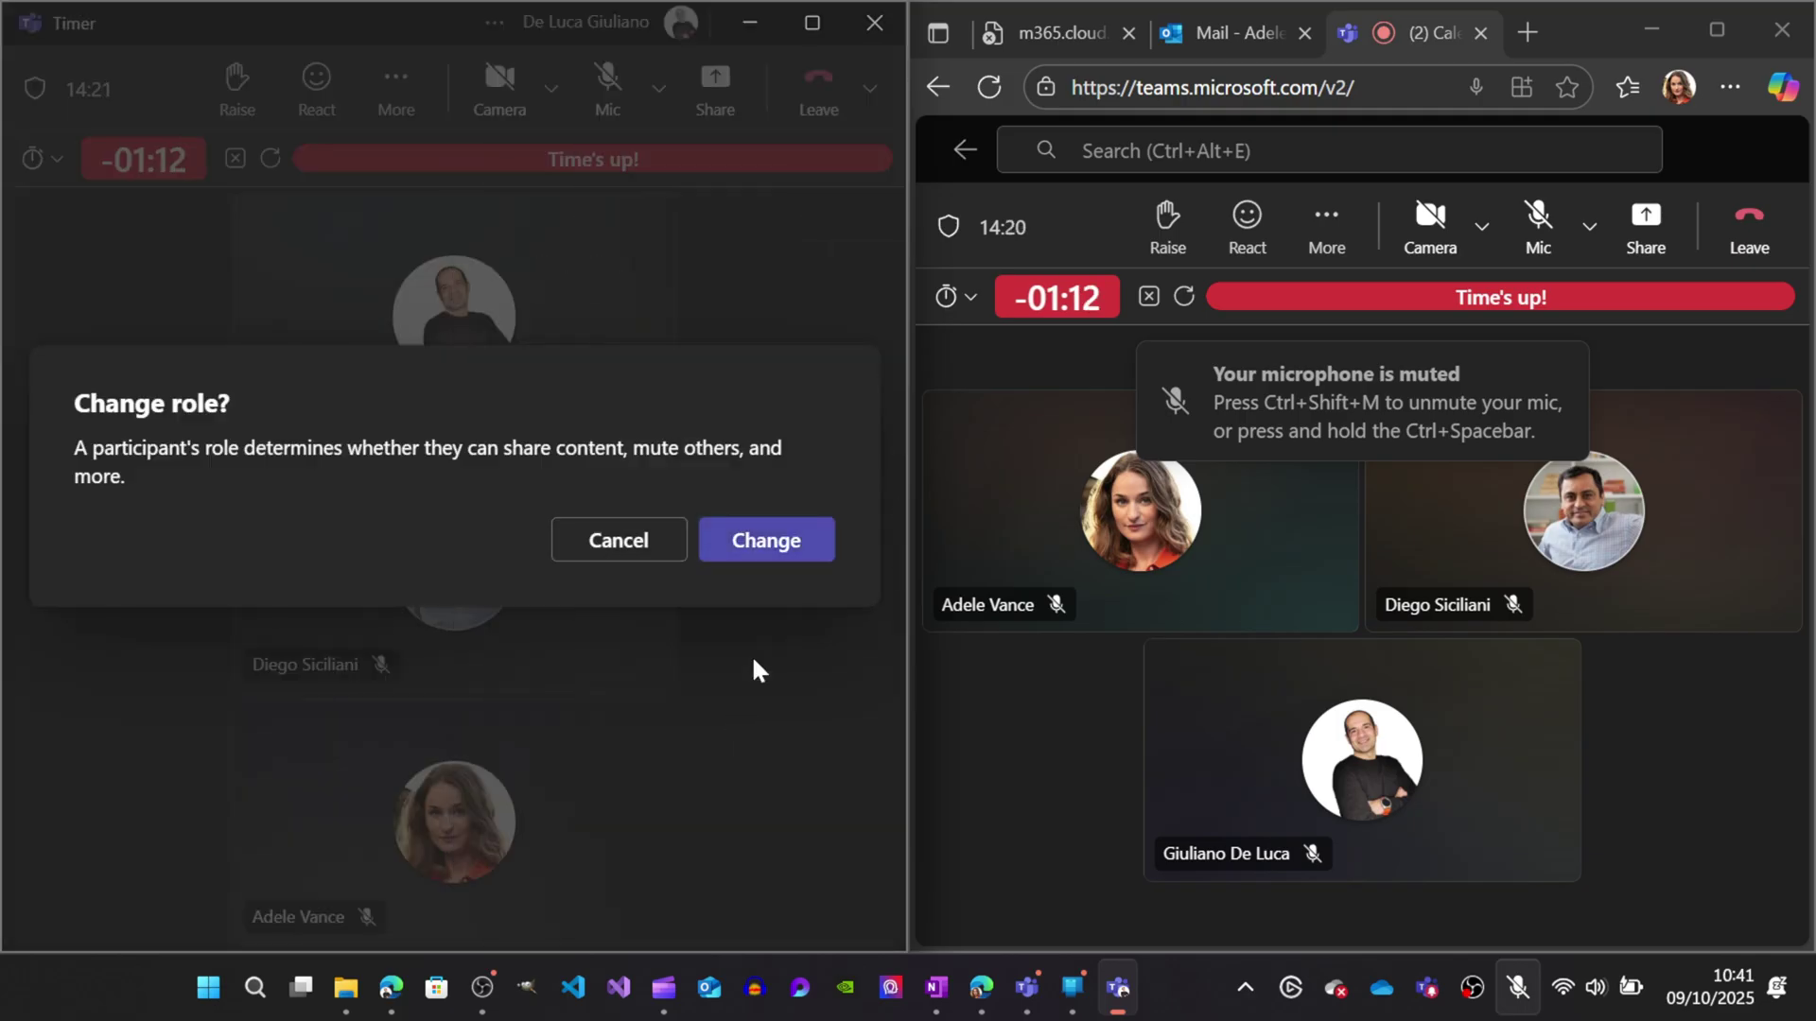
{"action": "left_click", "coordinate": [775, 538]}
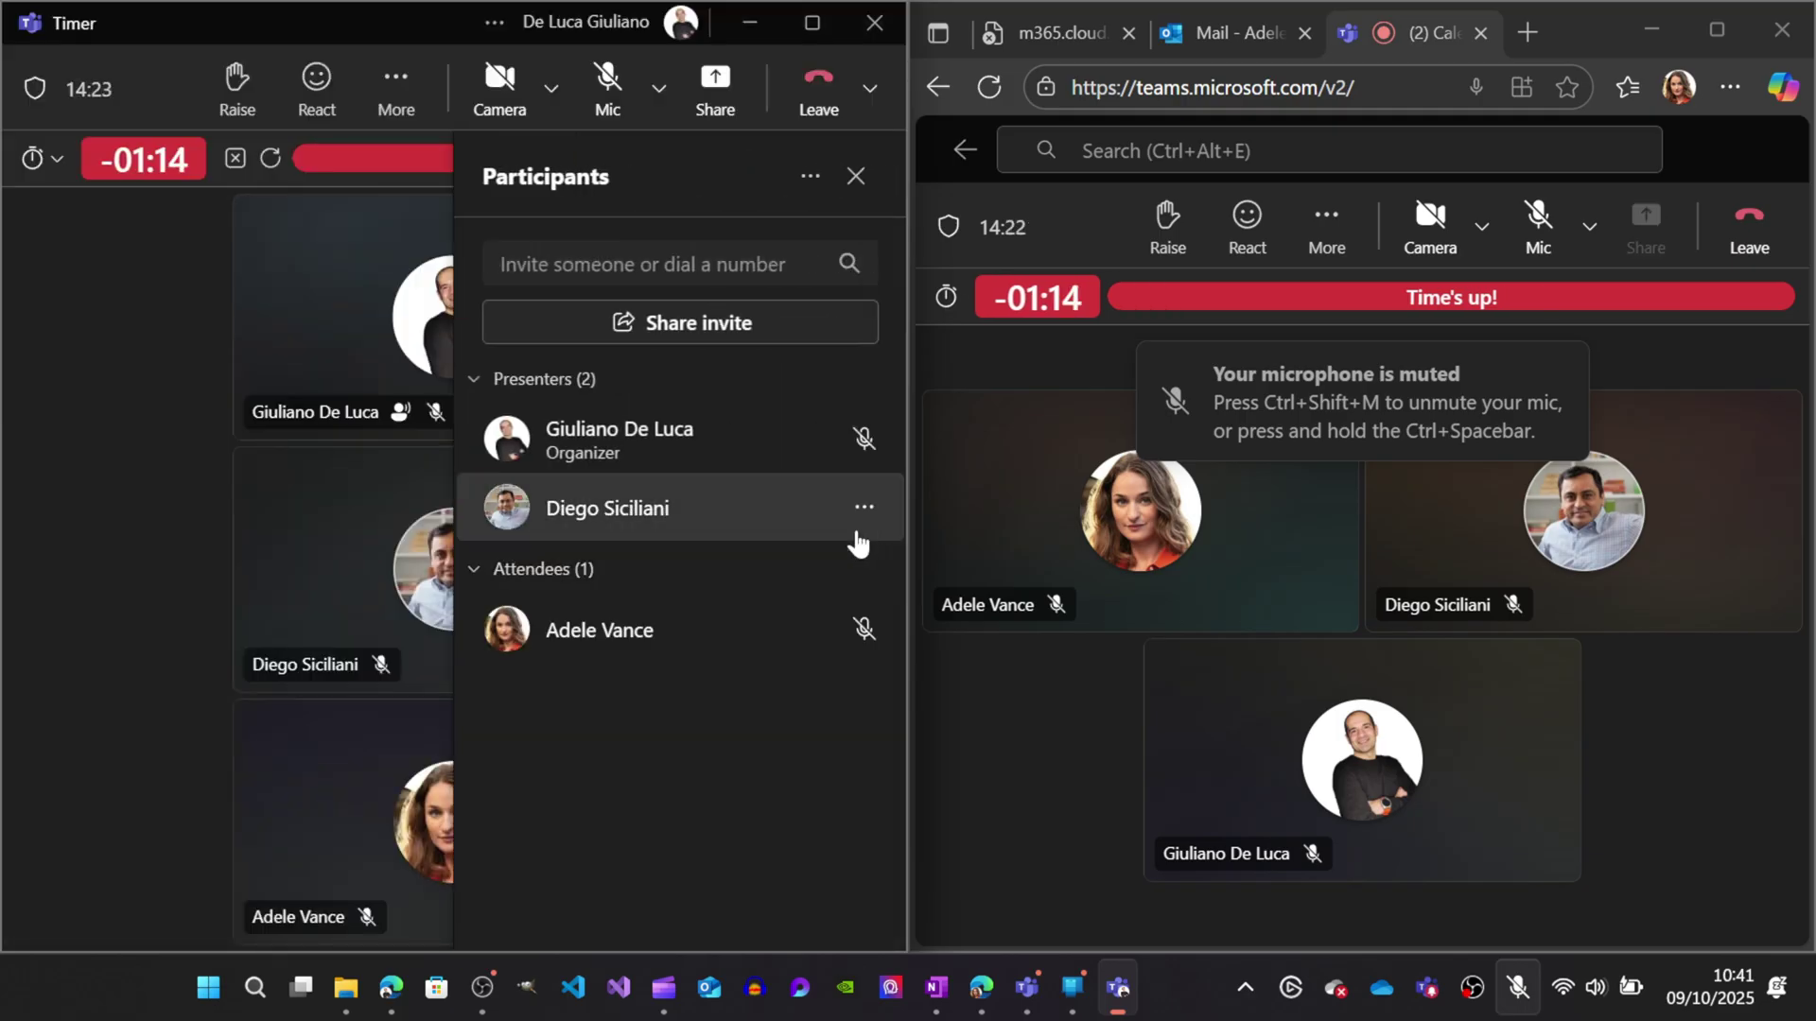
Make the second participant an attendee and confirm with Change.
{"action": "left_click", "coordinate": [866, 515]}
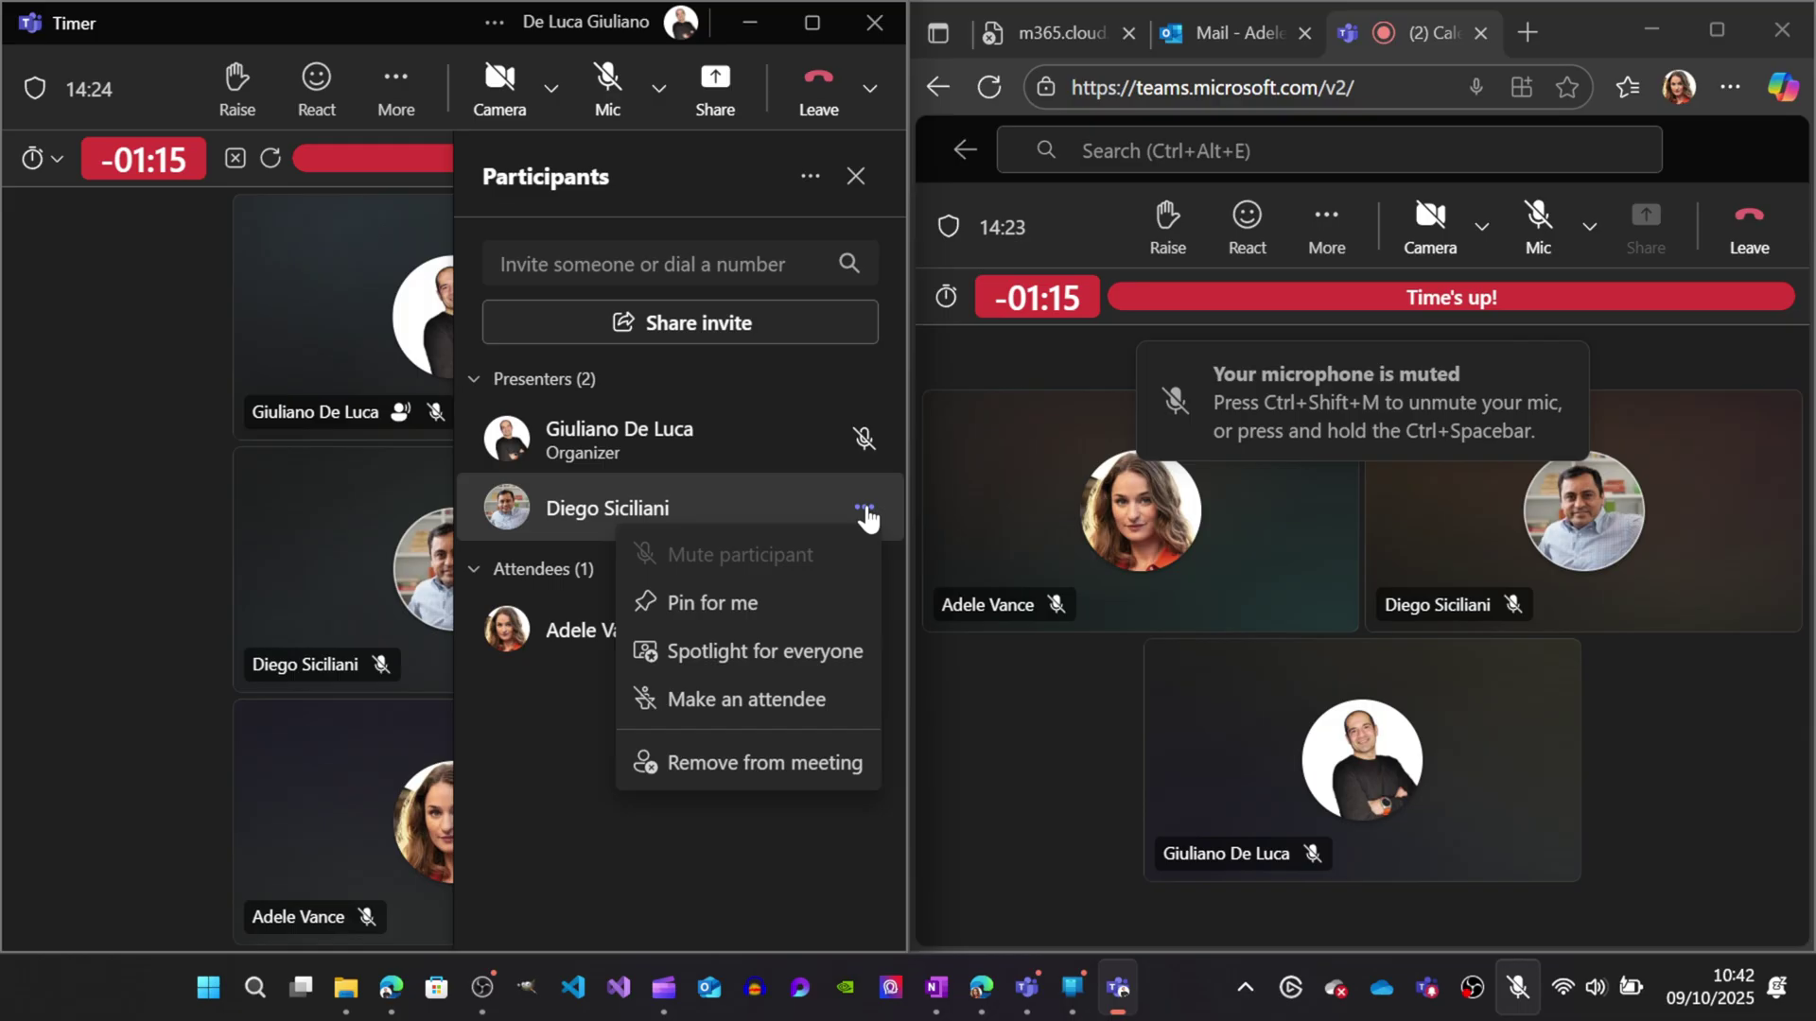
{"action": "left_click", "coordinate": [768, 697]}
{"action": "left_click", "coordinate": [1035, 355]}
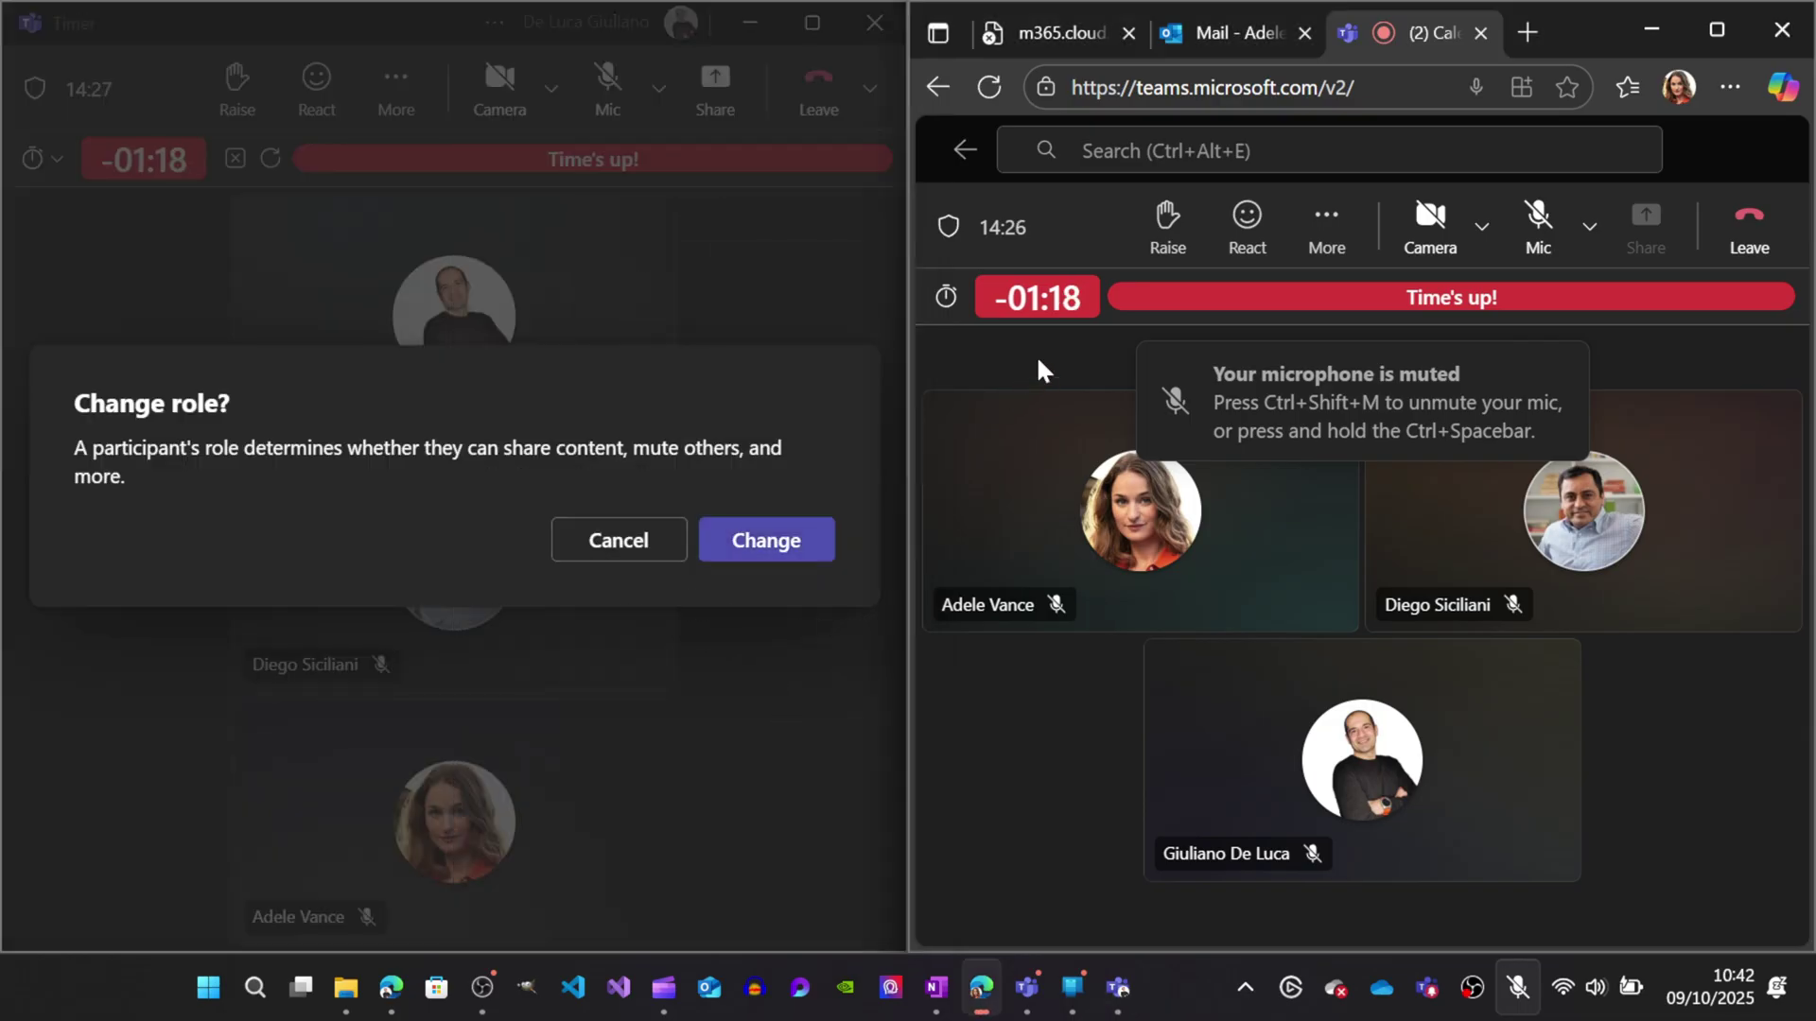
{"action": "left_click", "coordinate": [762, 539]}
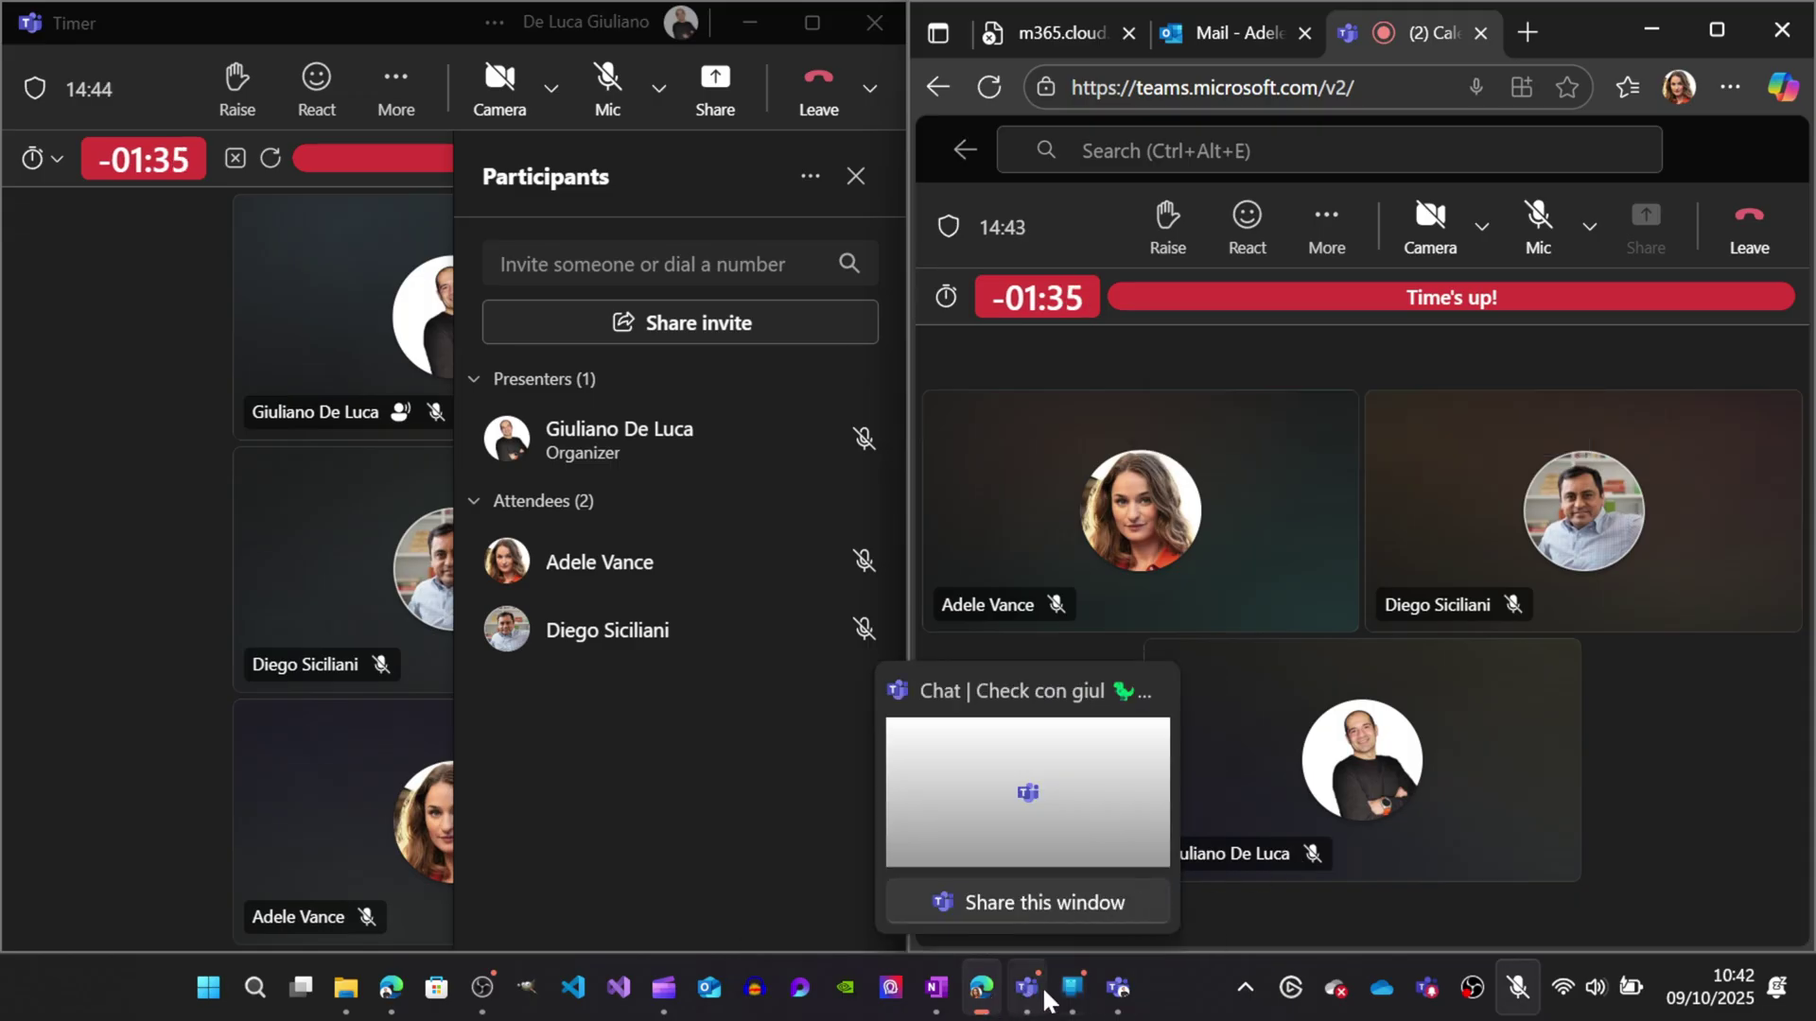
Dismiss the 'You're an attendee now' banner on the phone, then return to the browser meeting.
{"action": "mouse_move", "coordinate": [1064, 989]}
{"action": "left_click", "coordinate": [1221, 730]}
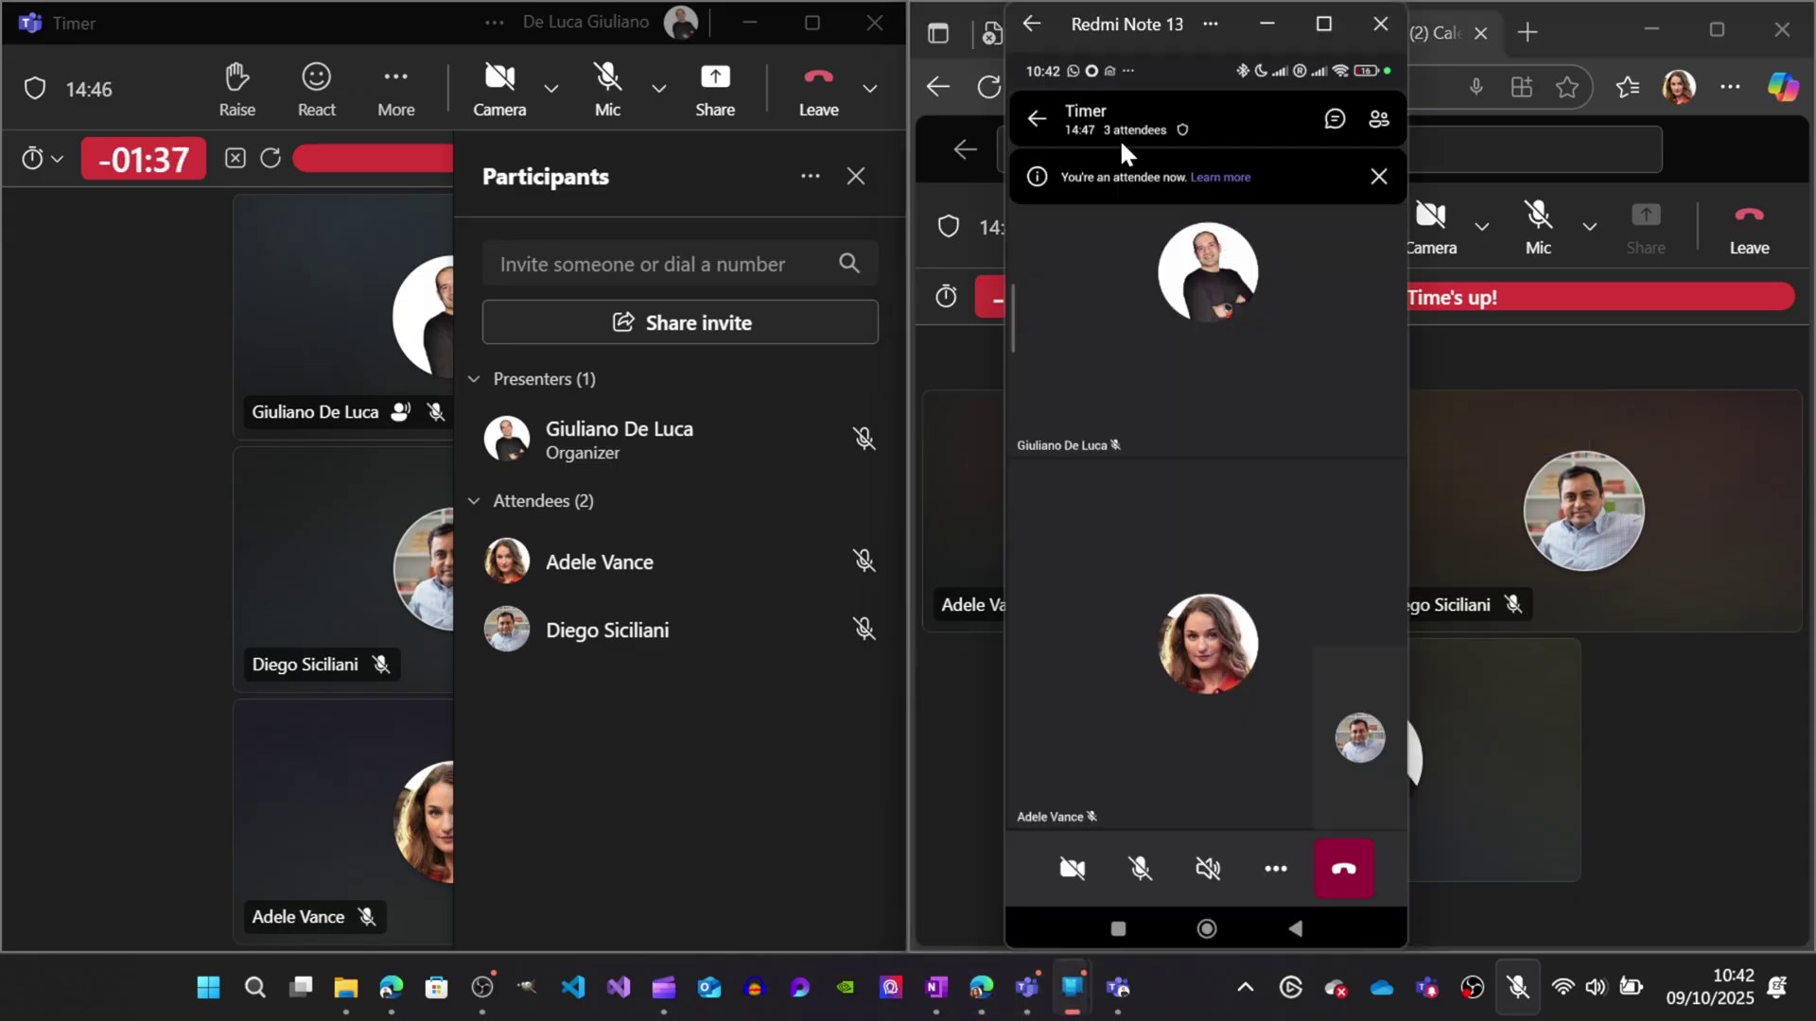
{"action": "left_click", "coordinate": [1379, 178]}
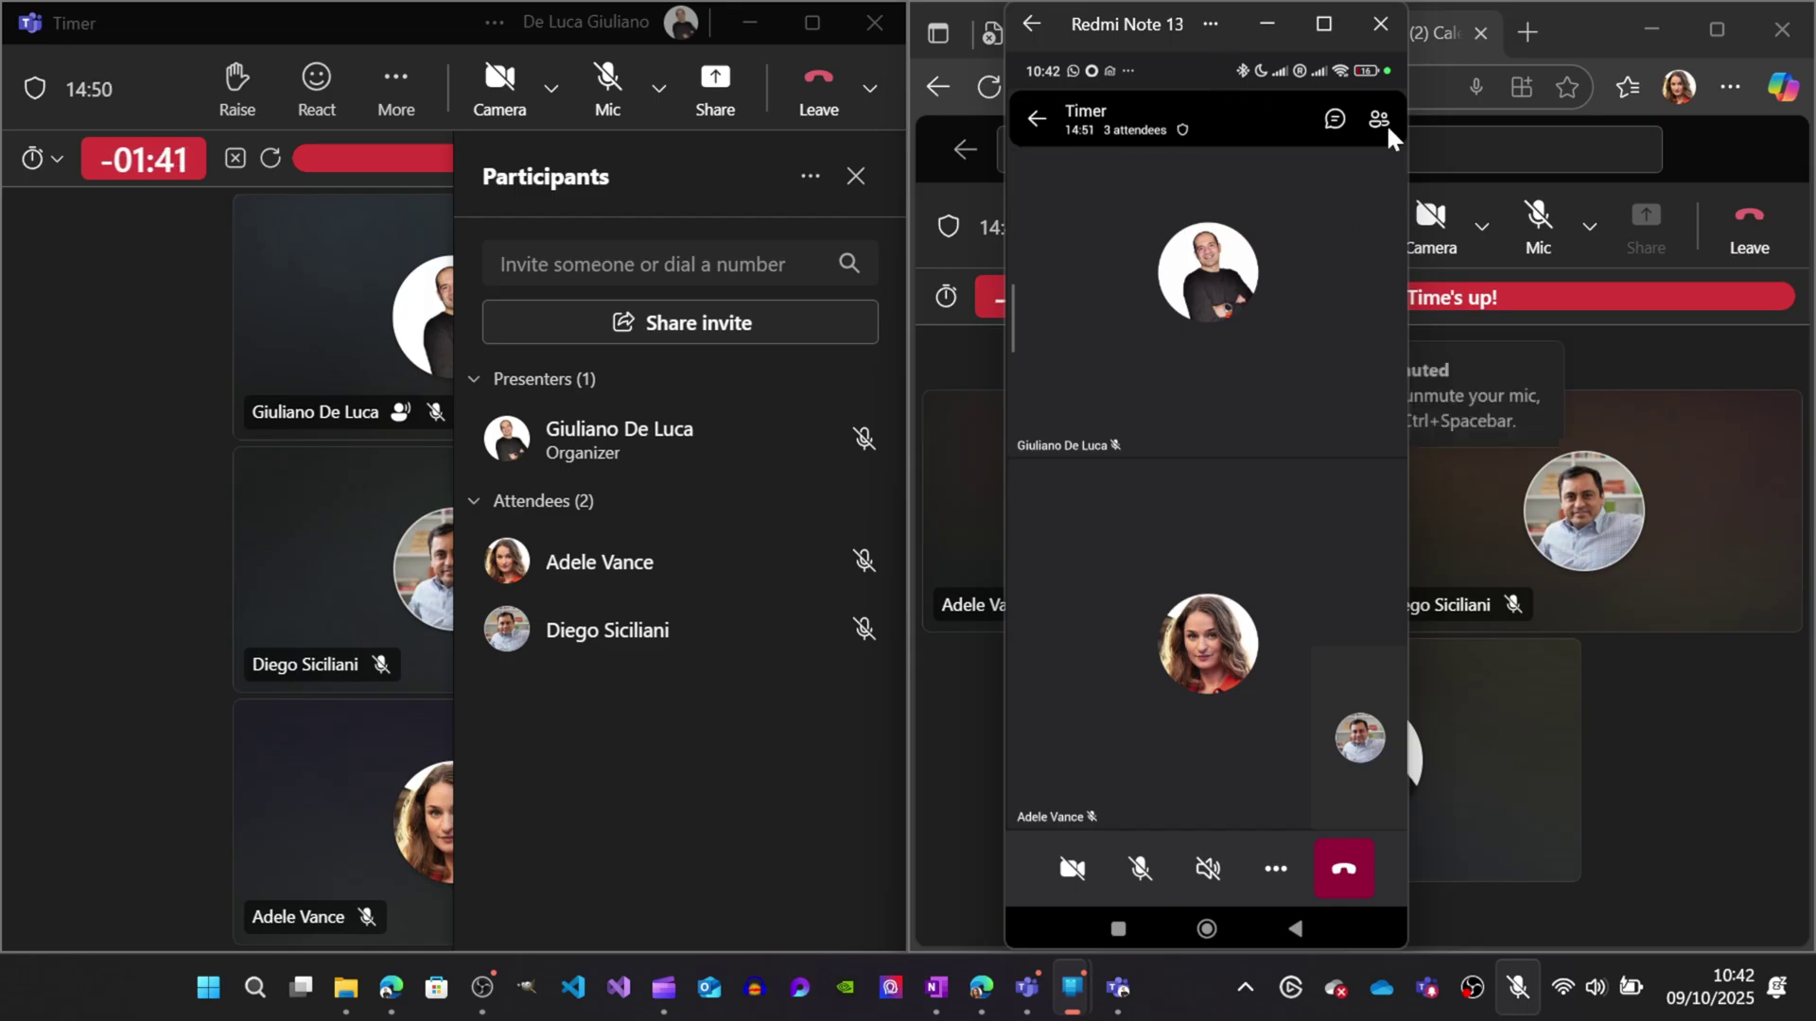
{"action": "left_click", "coordinate": [1738, 166]}
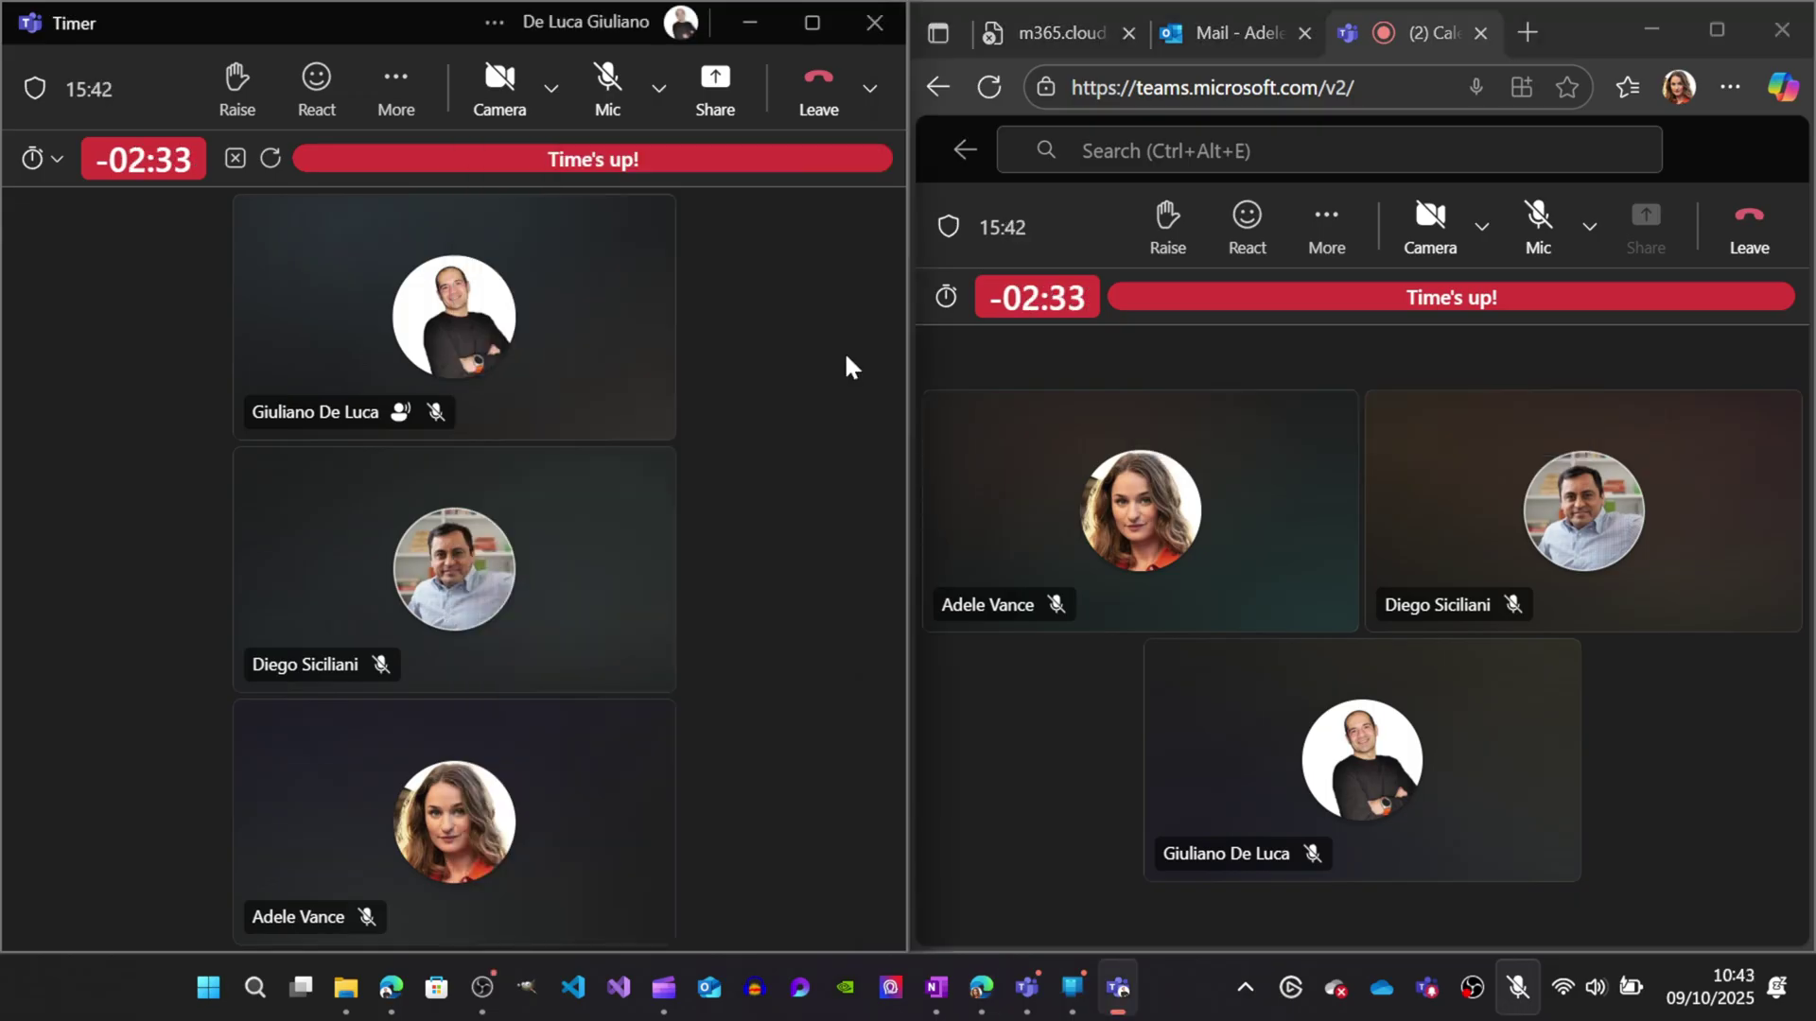
Stop the expired timer so it resets to 01:00, close its setup panel, and check the attendee's window.
{"action": "left_click", "coordinate": [236, 161]}
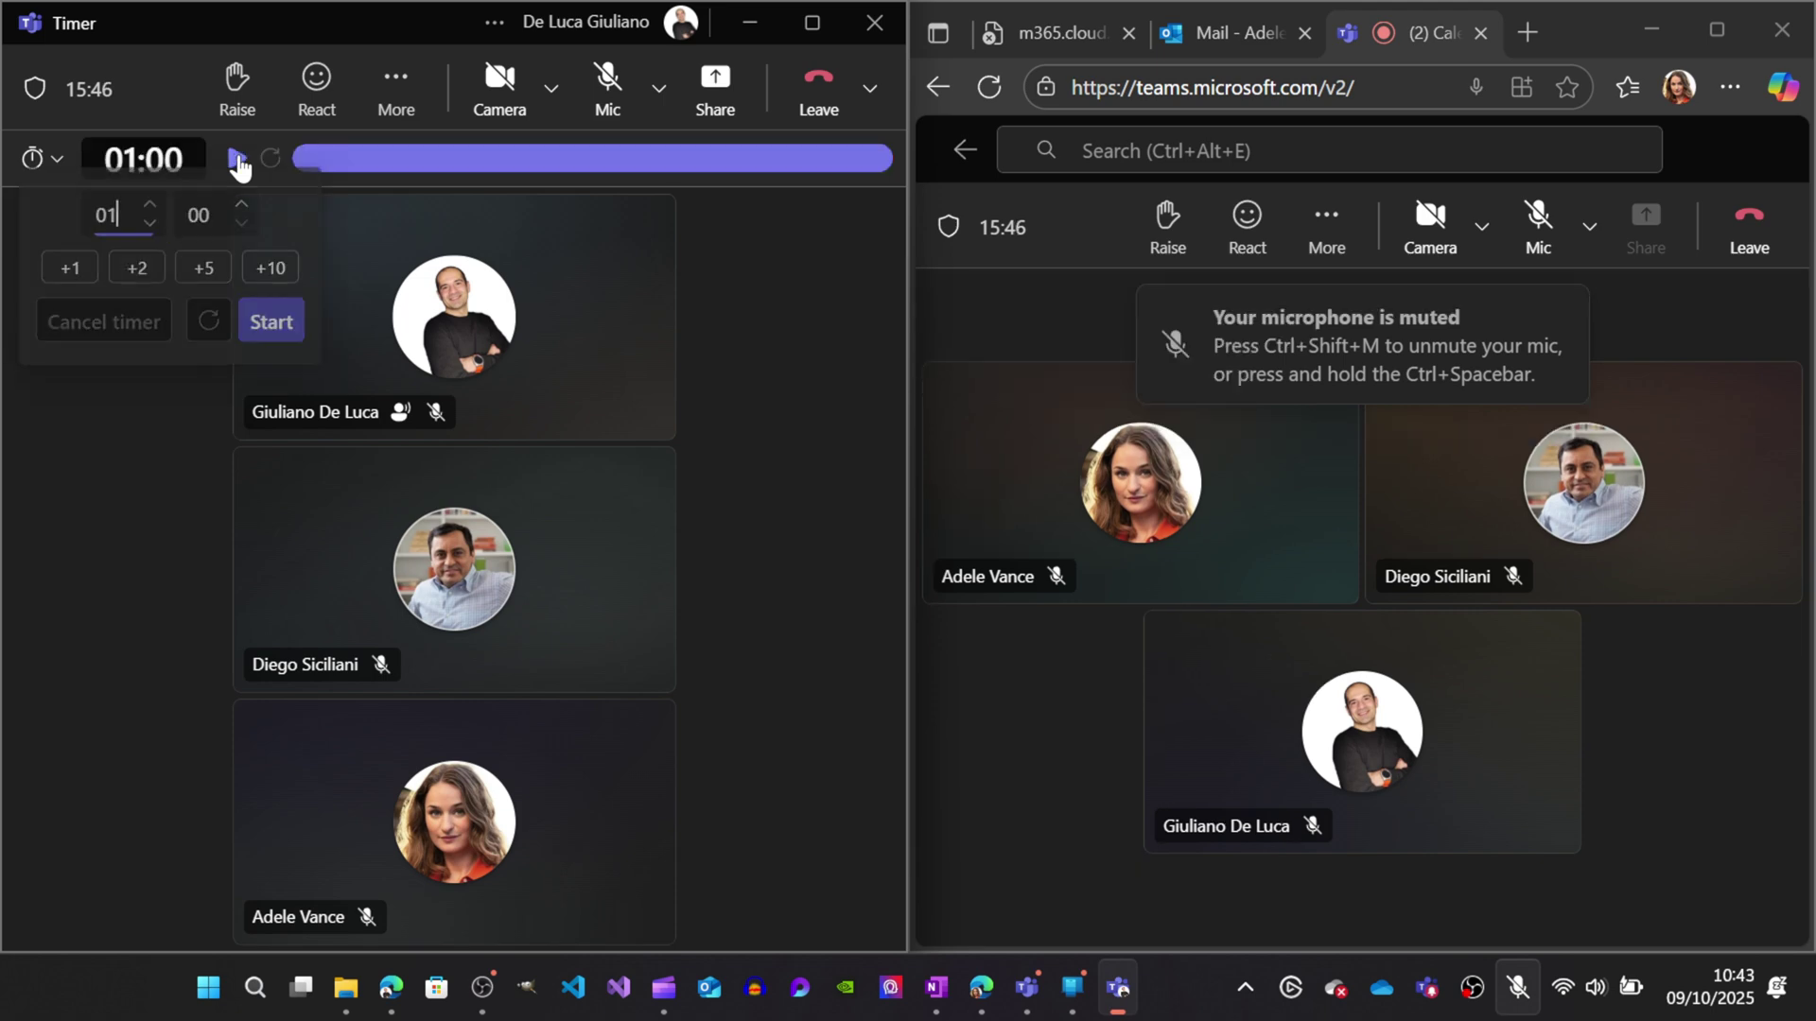
{"action": "left_click", "coordinate": [749, 221]}
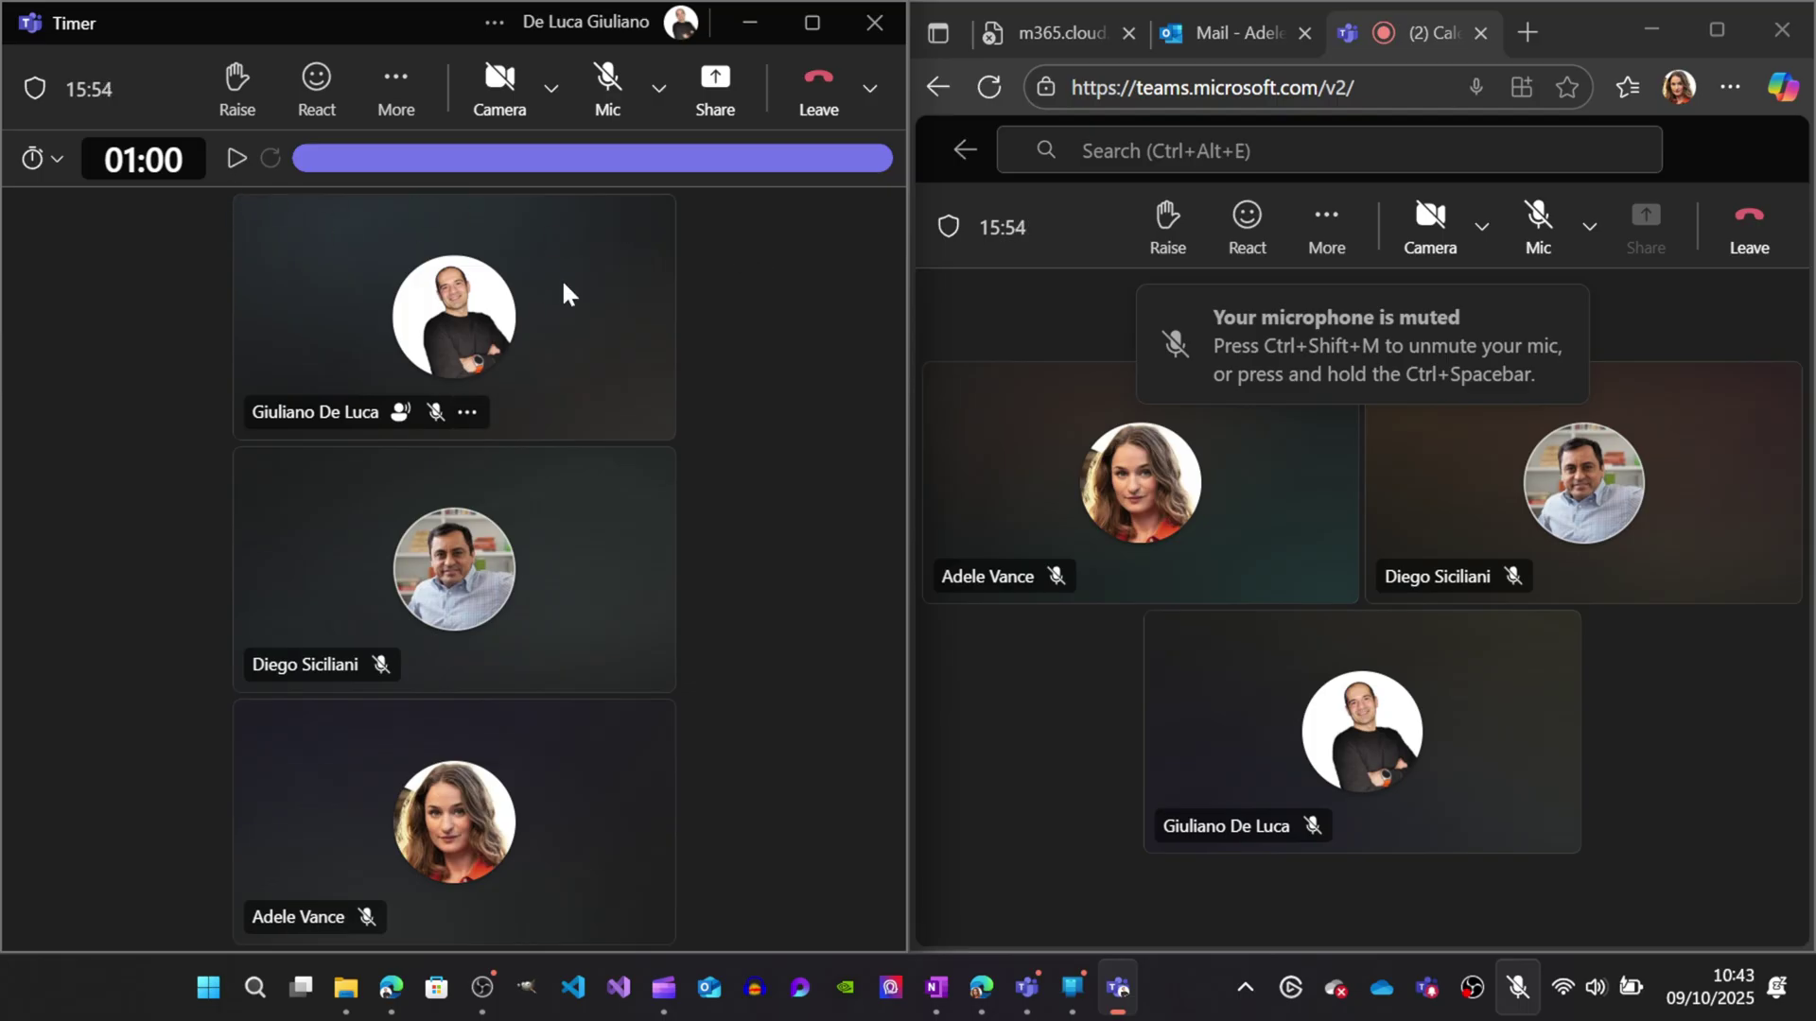
{"action": "left_click", "coordinate": [1055, 333]}
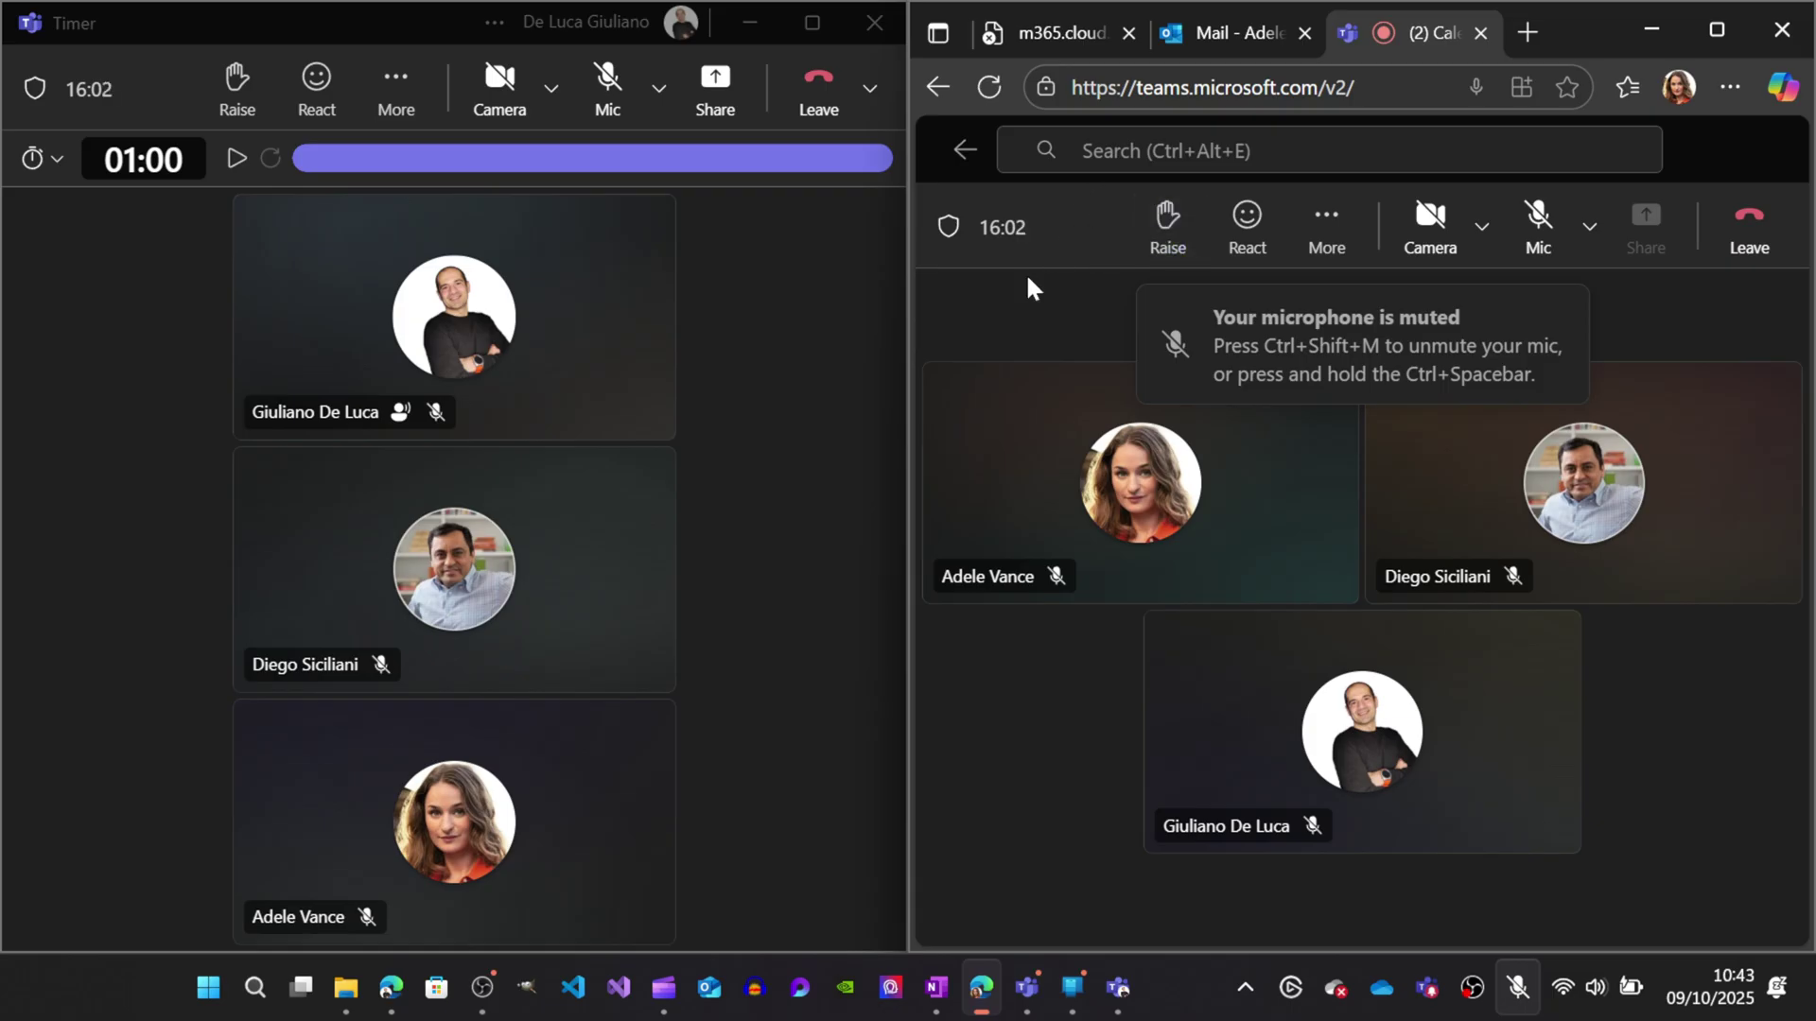
{"action": "left_click", "coordinate": [804, 256]}
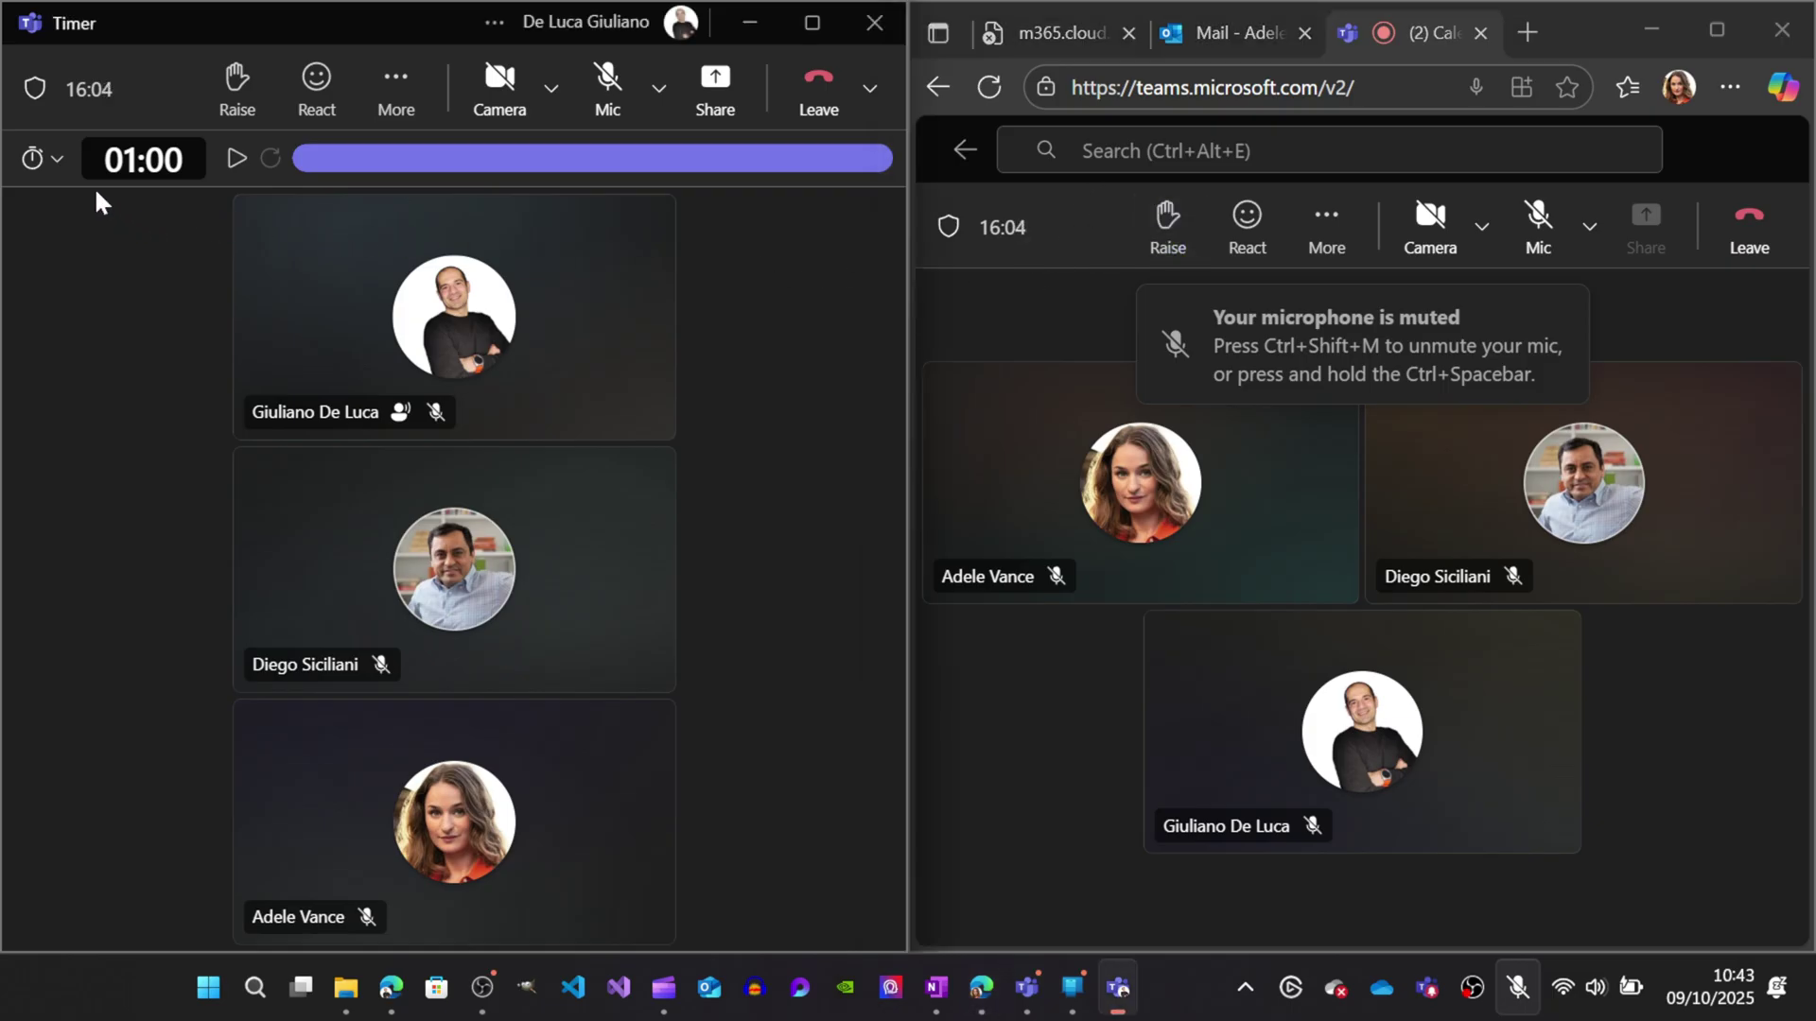
Uncheck Timer in the More menu to hide the timer bar.
{"action": "left_click", "coordinate": [402, 92]}
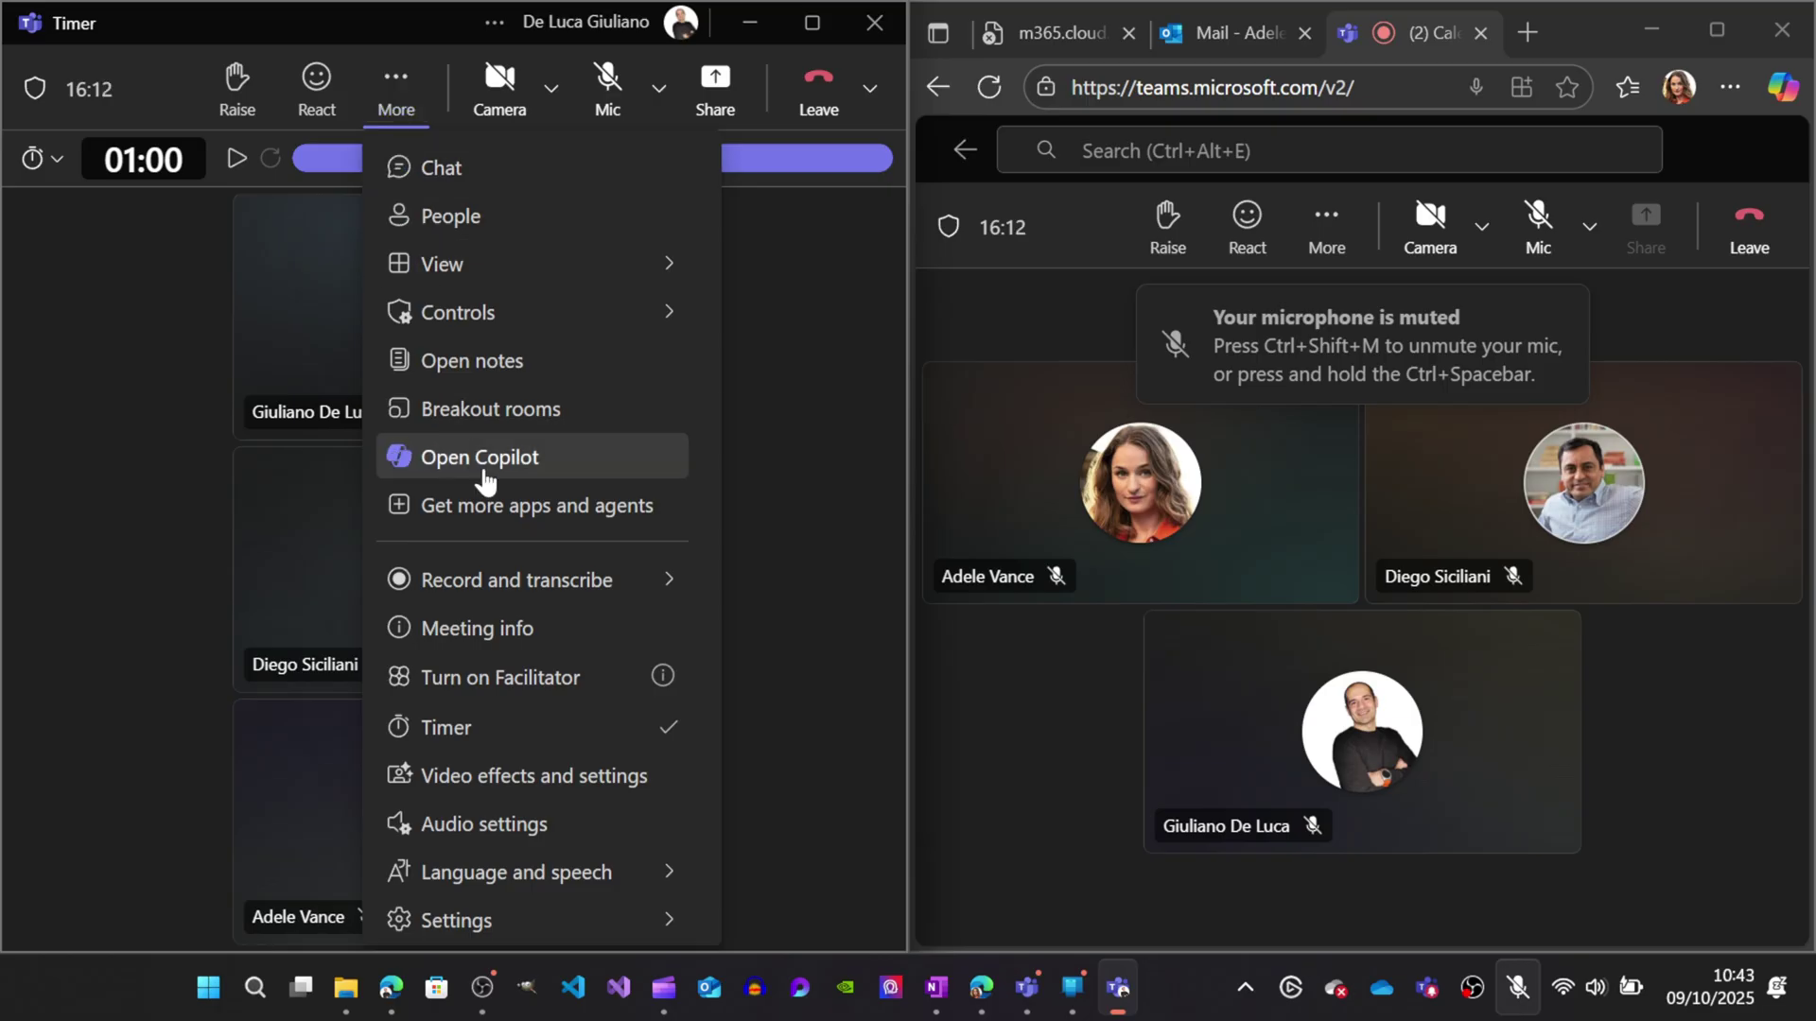
{"action": "left_click", "coordinate": [467, 736]}
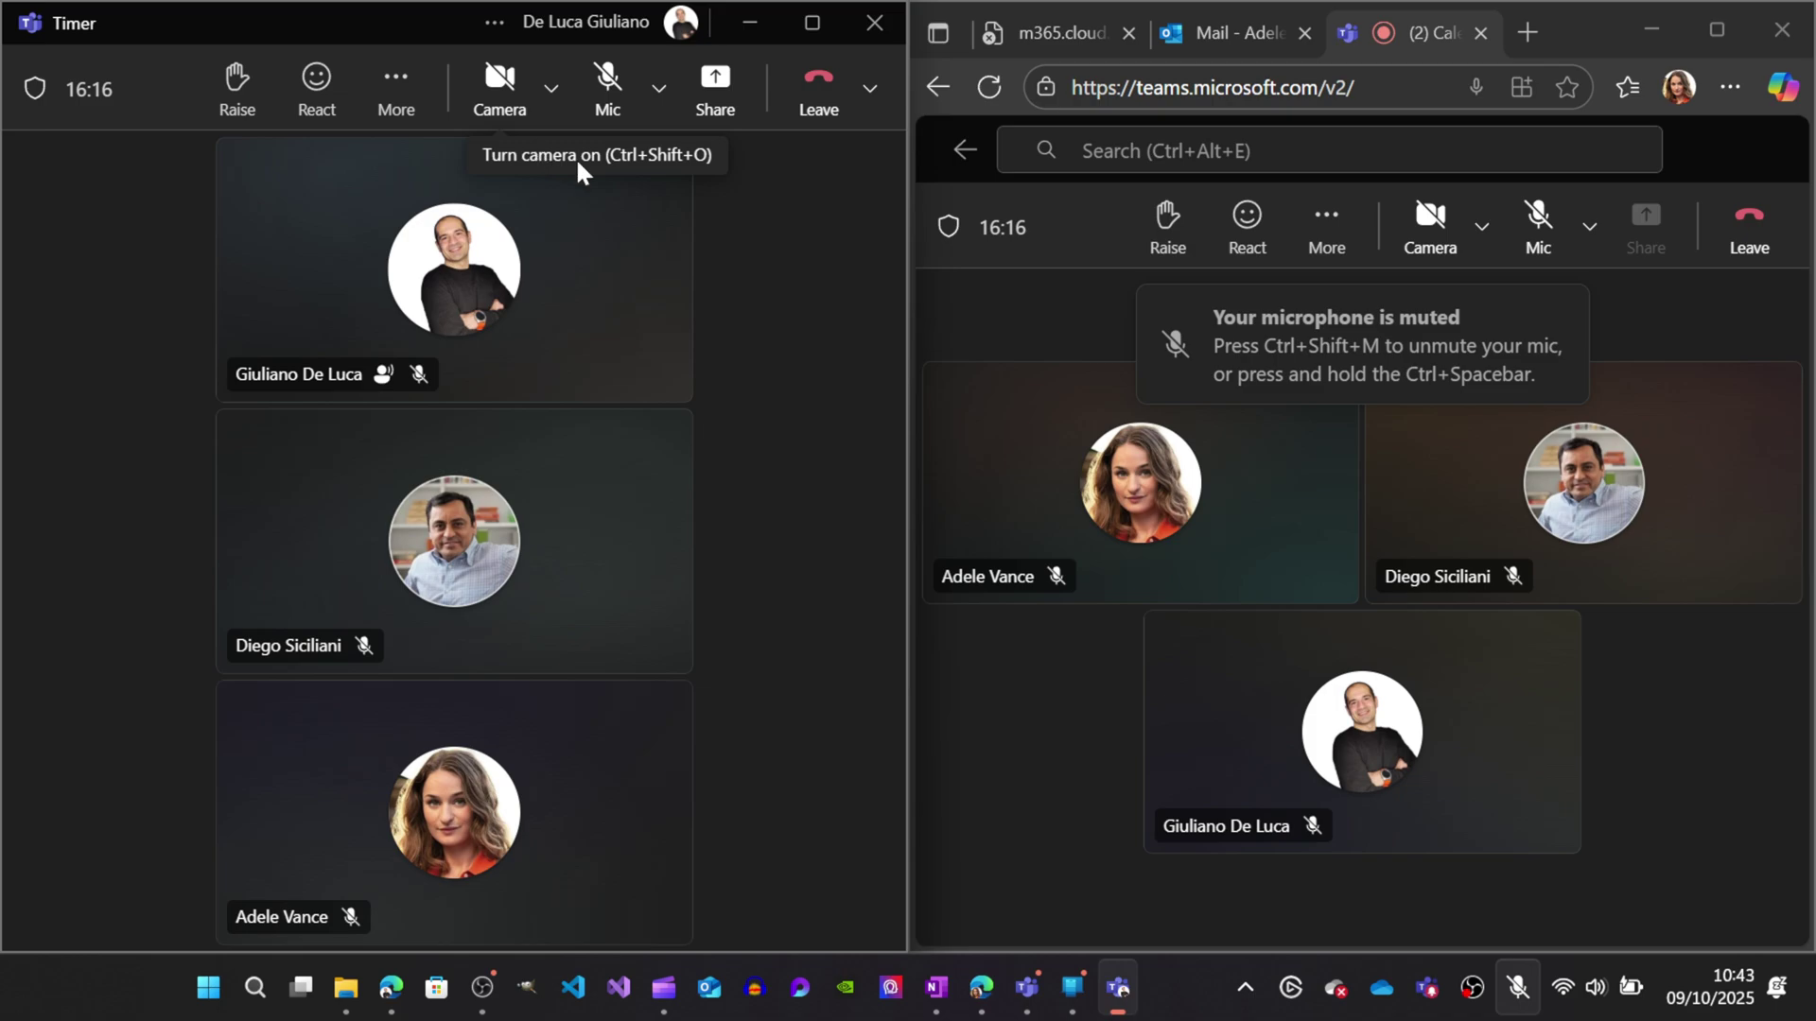